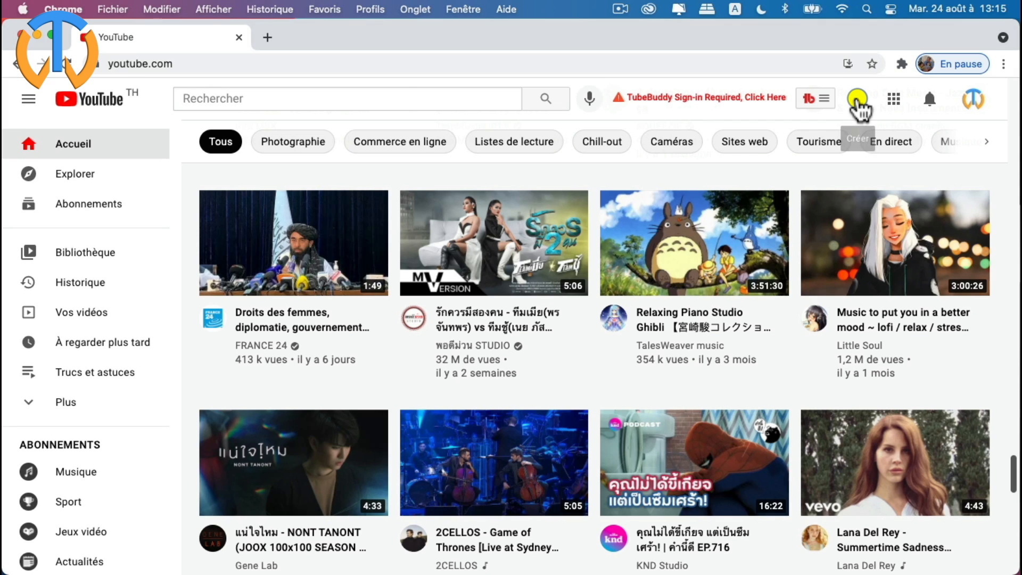
# - Check the options for creating content, and open the account's own channel page
pyautogui.click(859, 102)
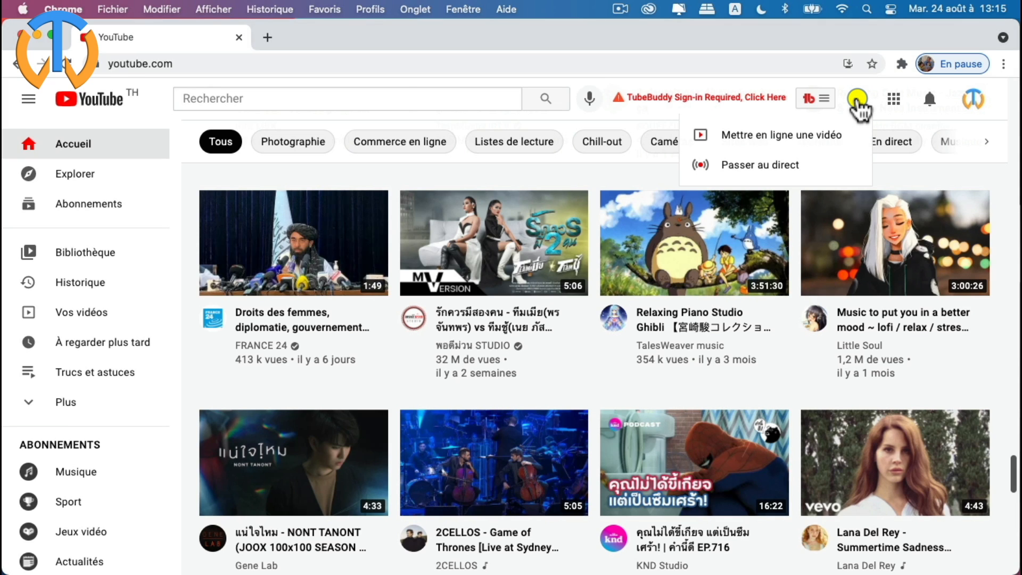
pyautogui.click(858, 102)
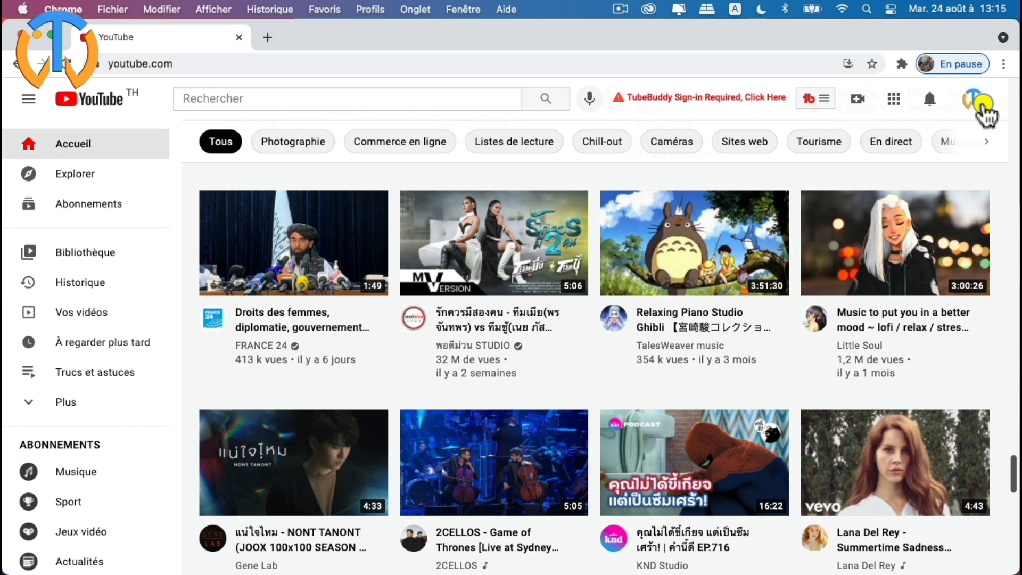
pyautogui.click(977, 101)
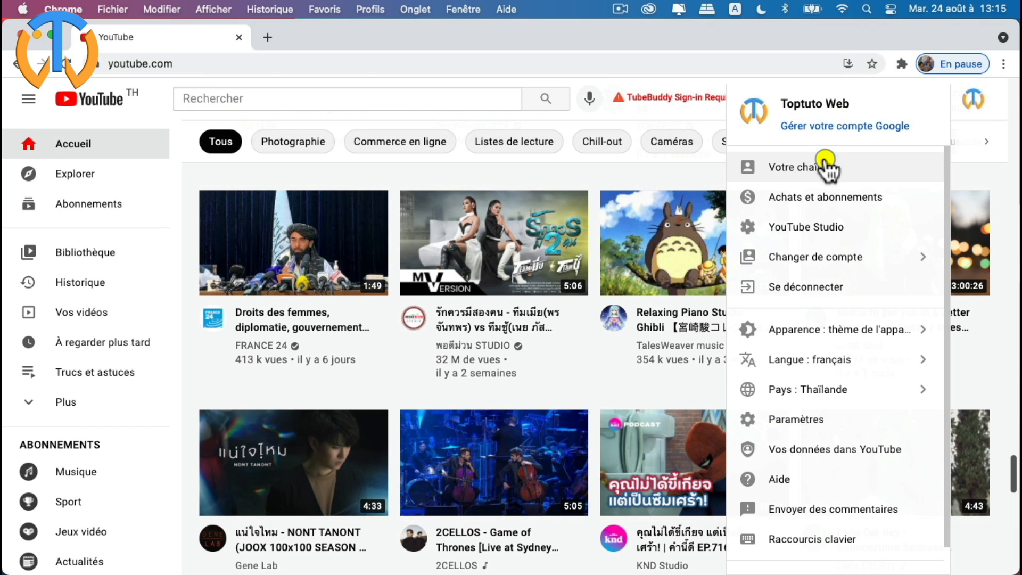
pyautogui.click(824, 167)
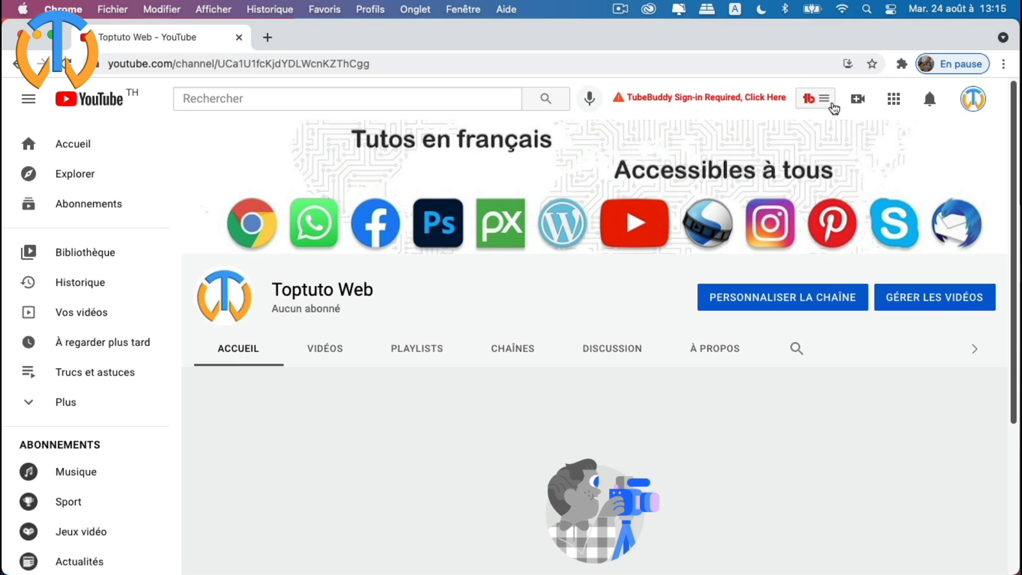
# - Open the channel's dashboard in YouTube Studio
pyautogui.click(857, 100)
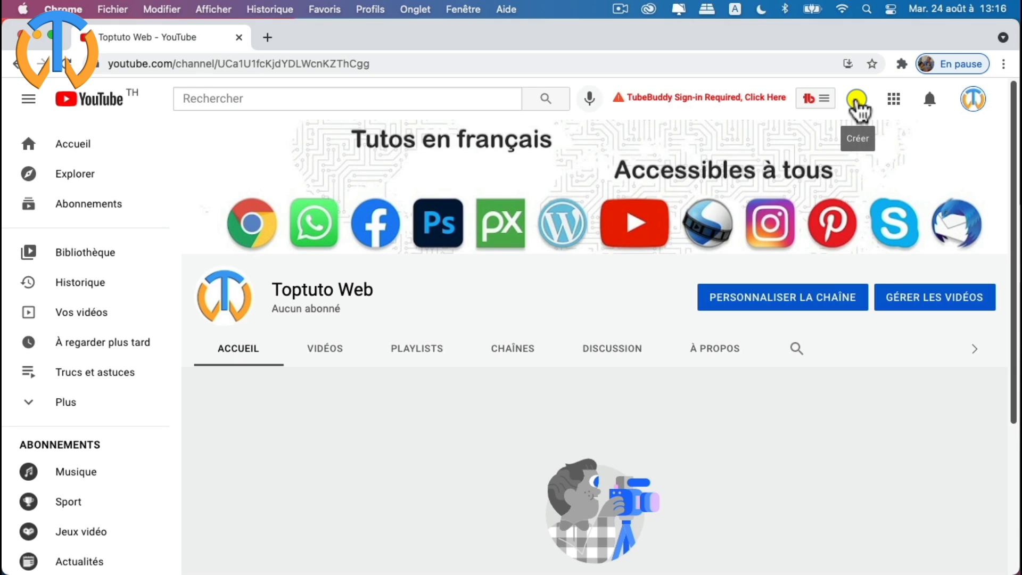
pyautogui.click(975, 101)
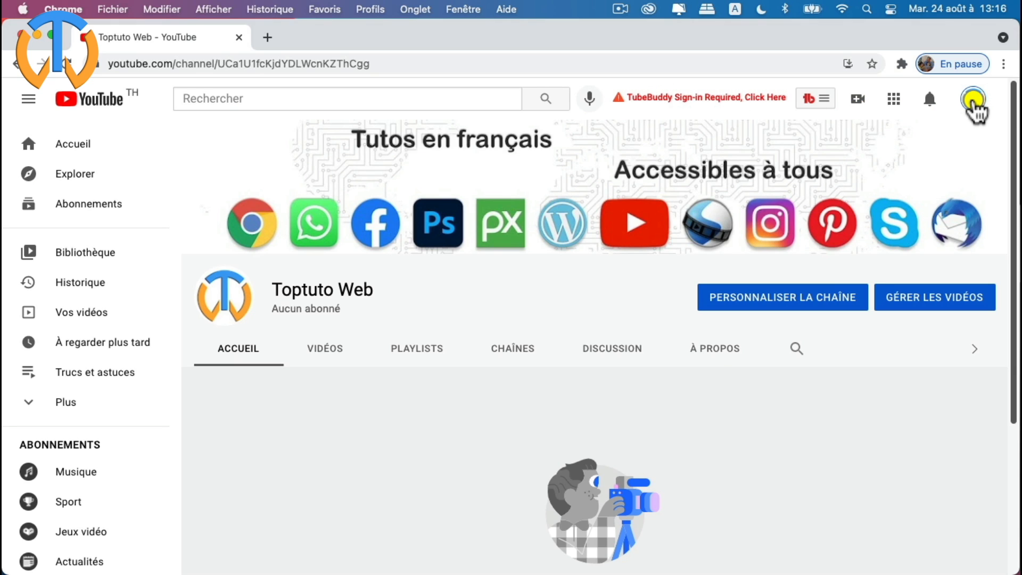
pyautogui.click(798, 228)
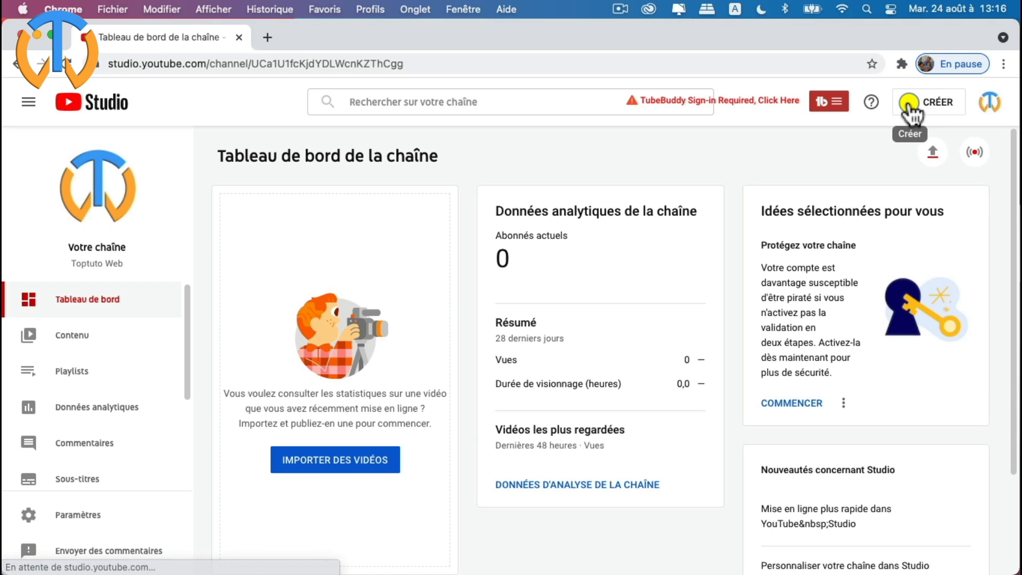
# - Upload the video "Comment détecter un faux profil sur facebook ? Les fausses dates de publication.mov" from the "videos YT" folder
pyautogui.click(938, 104)
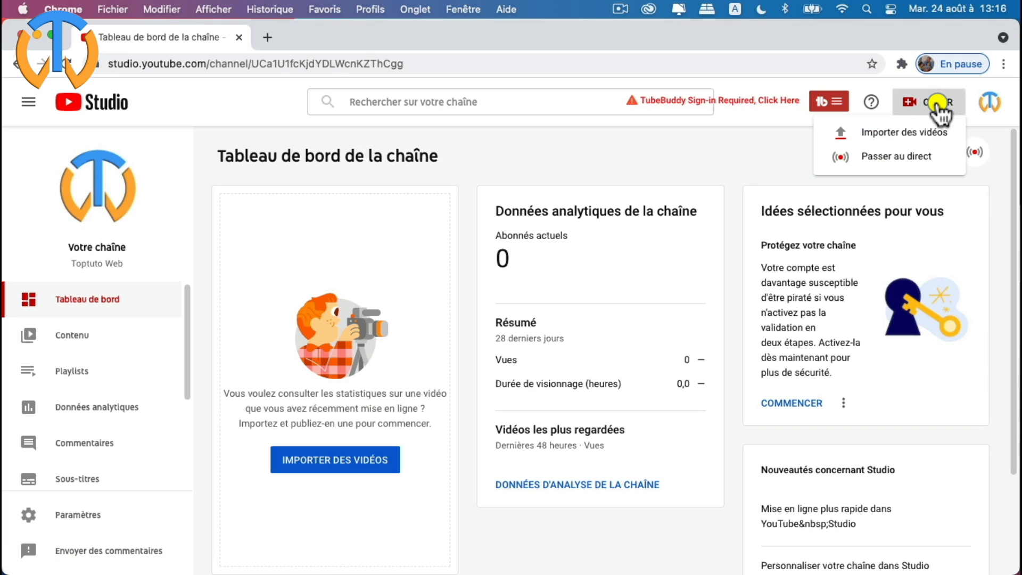
pyautogui.click(917, 139)
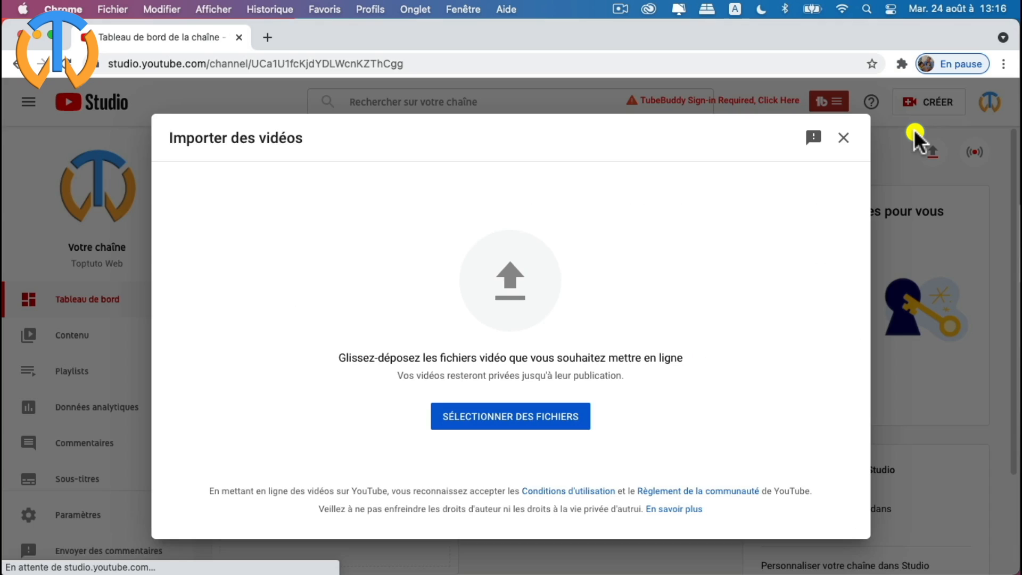
pyautogui.click(527, 417)
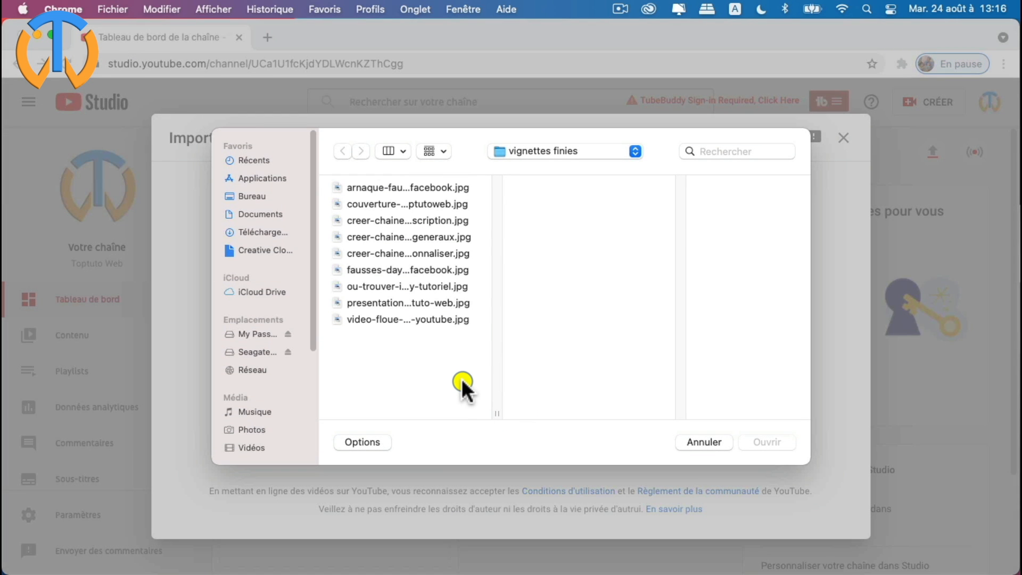
pyautogui.click(537, 151)
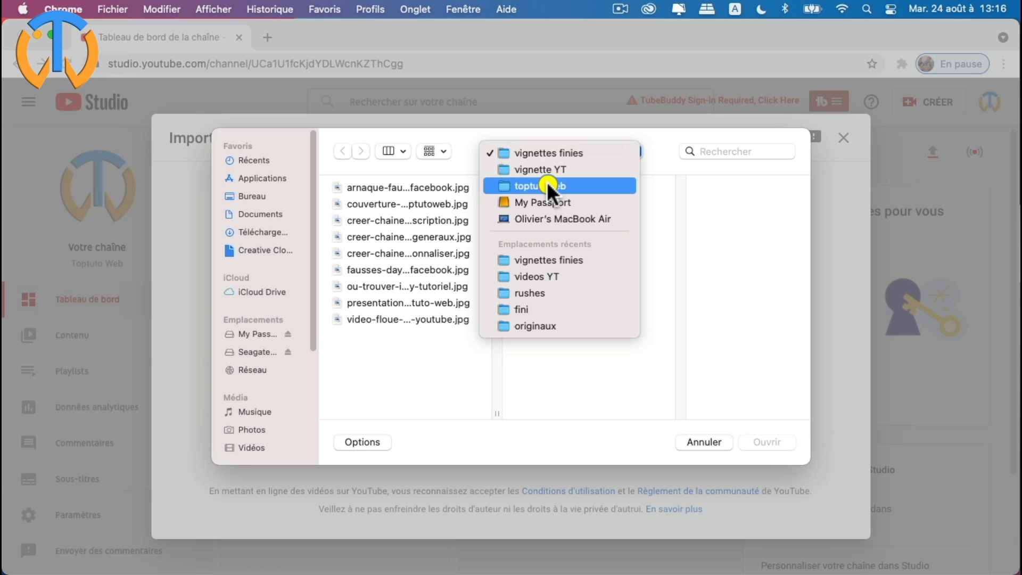
pyautogui.click(540, 278)
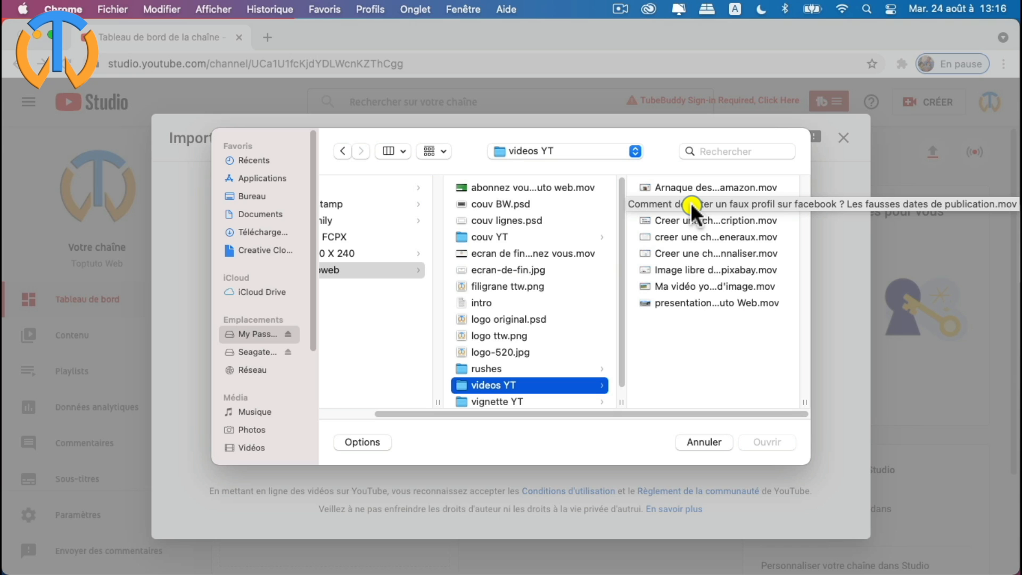
pyautogui.click(691, 204)
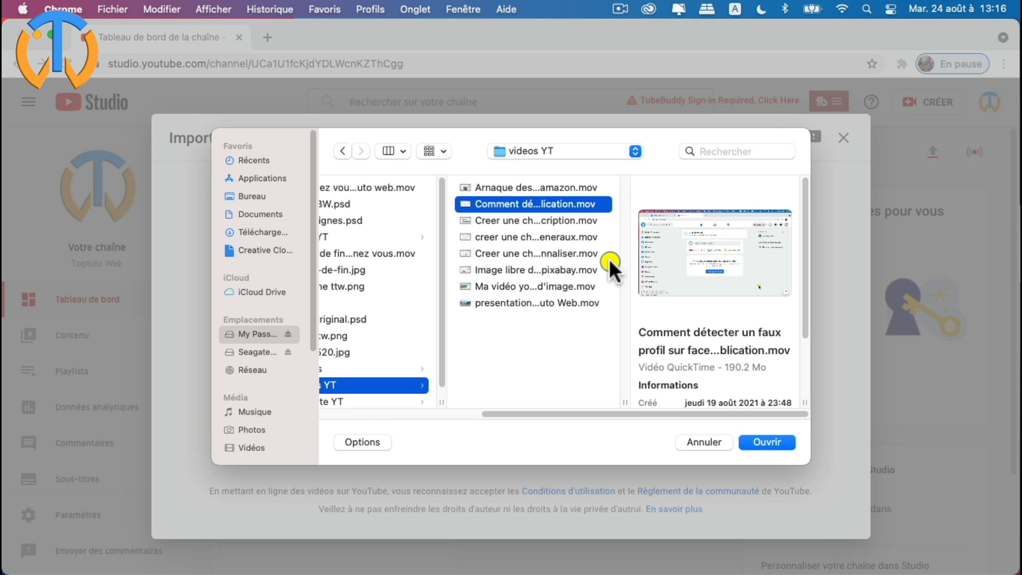
pyautogui.click(761, 440)
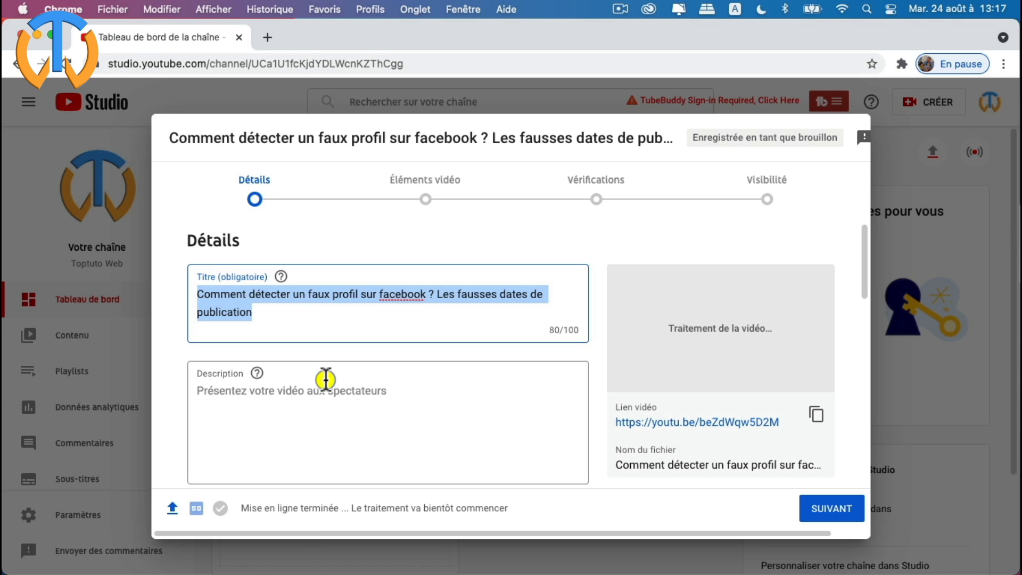
# - Add a period at the end of the video title and copy the whole title
pyautogui.click(284, 311)
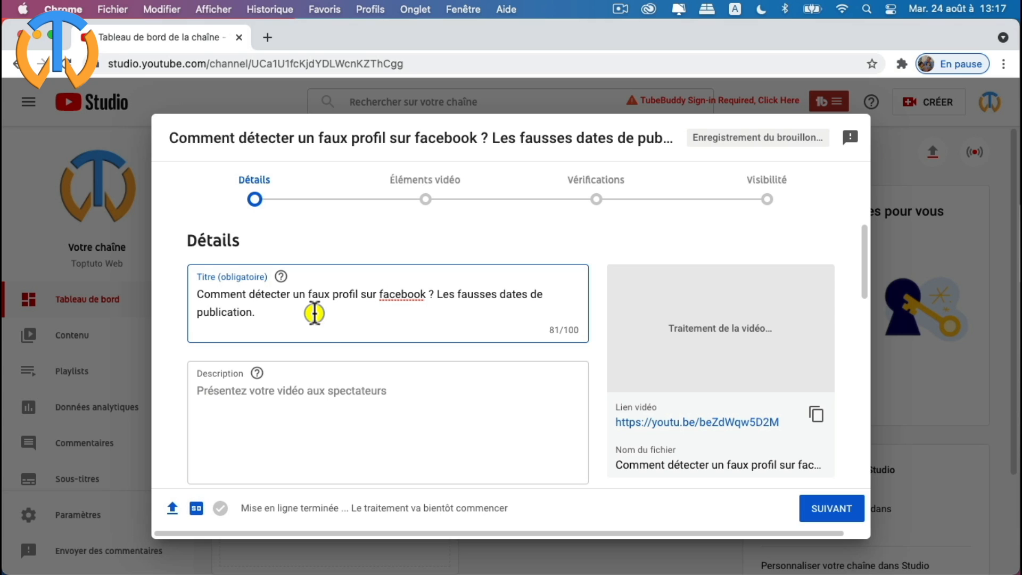
pyautogui.moveTo(258, 318); pyautogui.dragTo(198, 294)
pyautogui.press('cmd+c')
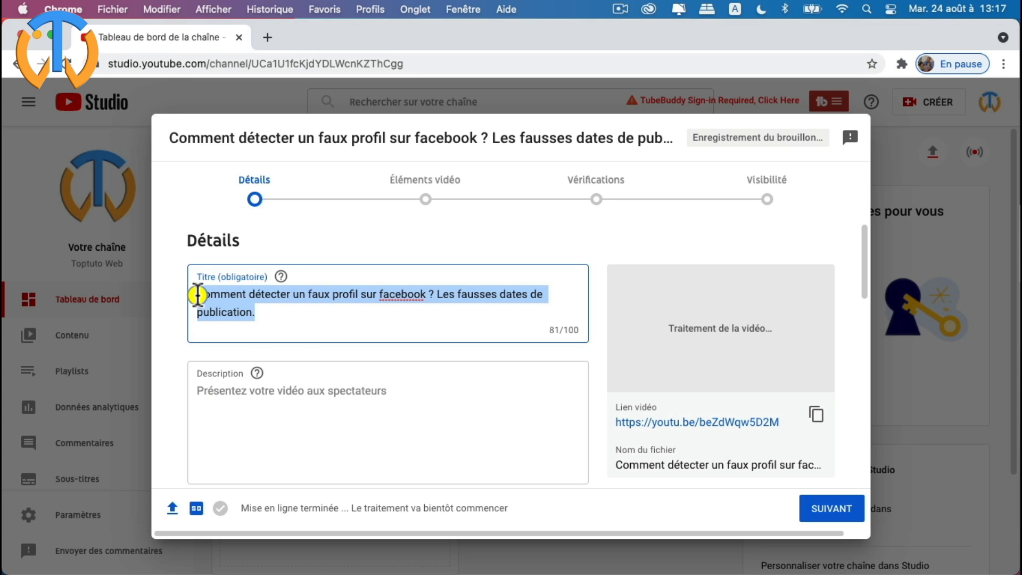
pyautogui.click(162, 9)
pyautogui.click(168, 89)
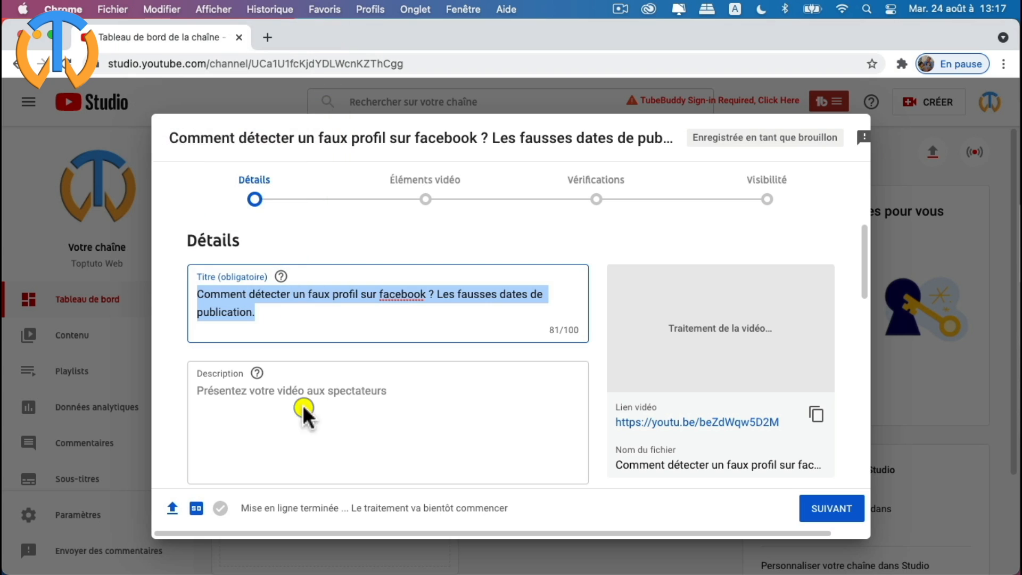
# - Paste the copied title into the video description and start a new line after it
pyautogui.click(308, 421)
pyautogui.rightClick(215, 391)
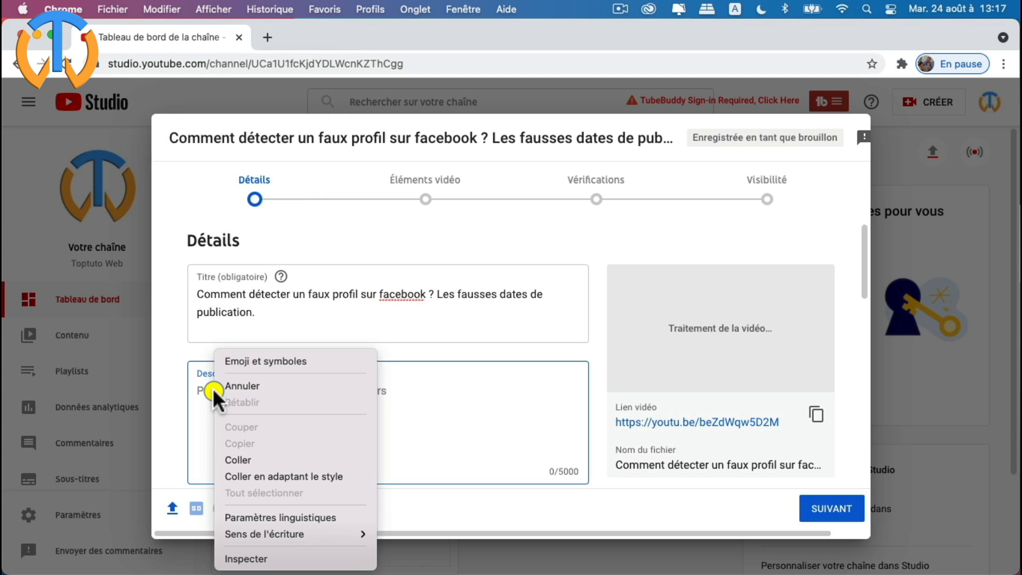
pyautogui.click(237, 459)
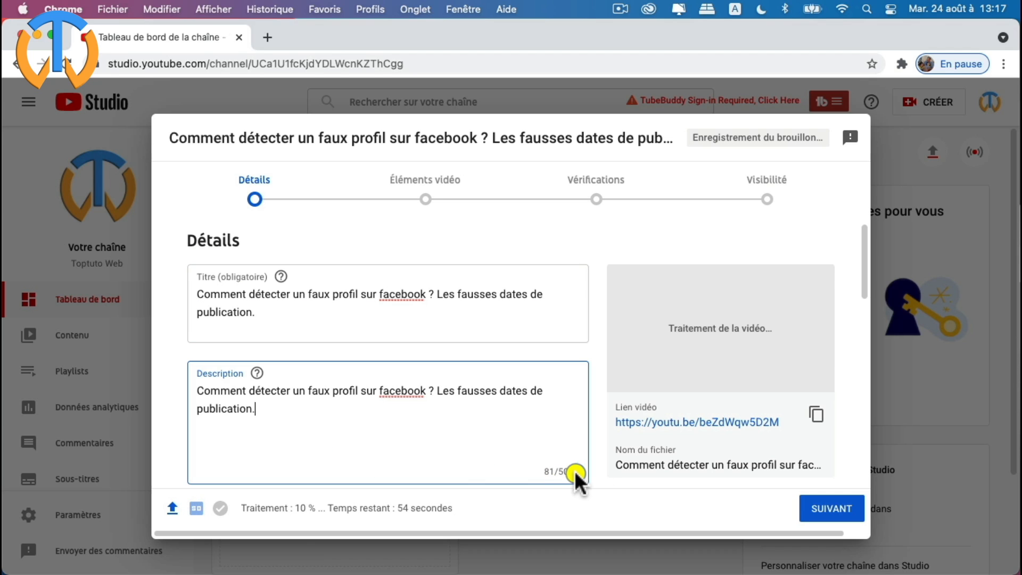
pyautogui.press('Return')
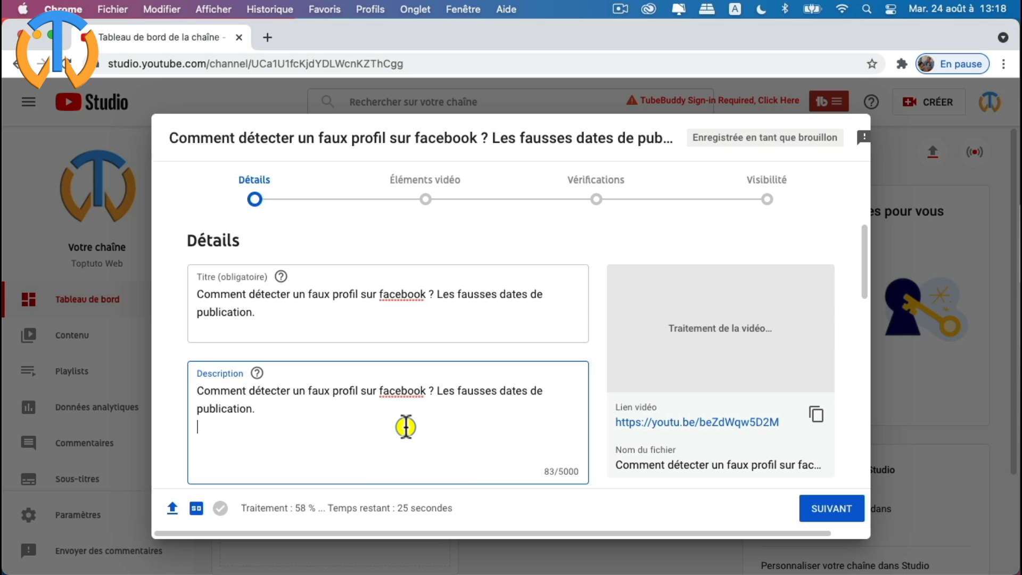
# - Import the "fausses-dayes-photos-escroc" Facebook scam image from the "vignettes finies" folder as the video's thumbnail
pyautogui.scroll(-5, 406, 427)
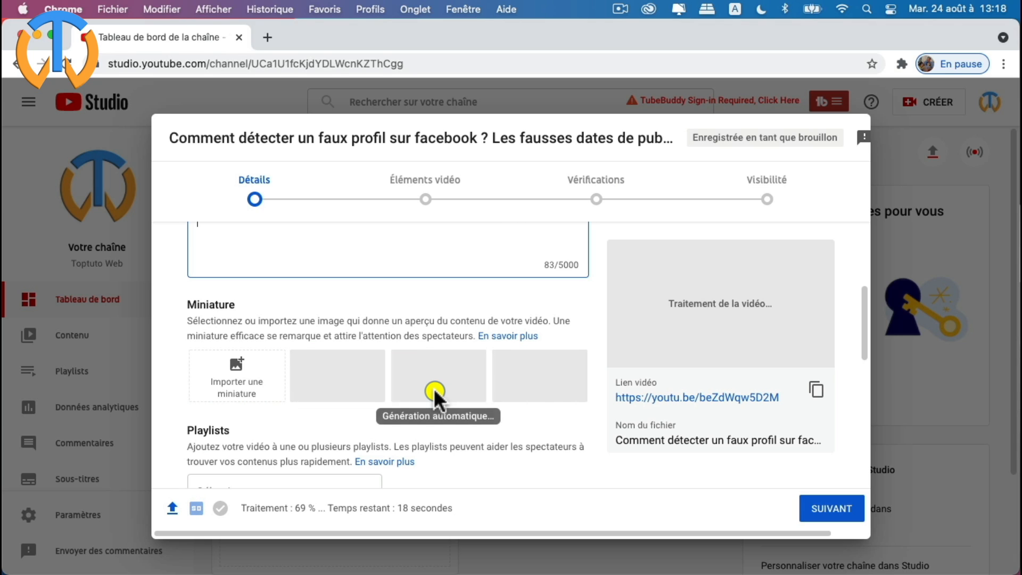
pyautogui.click(237, 387)
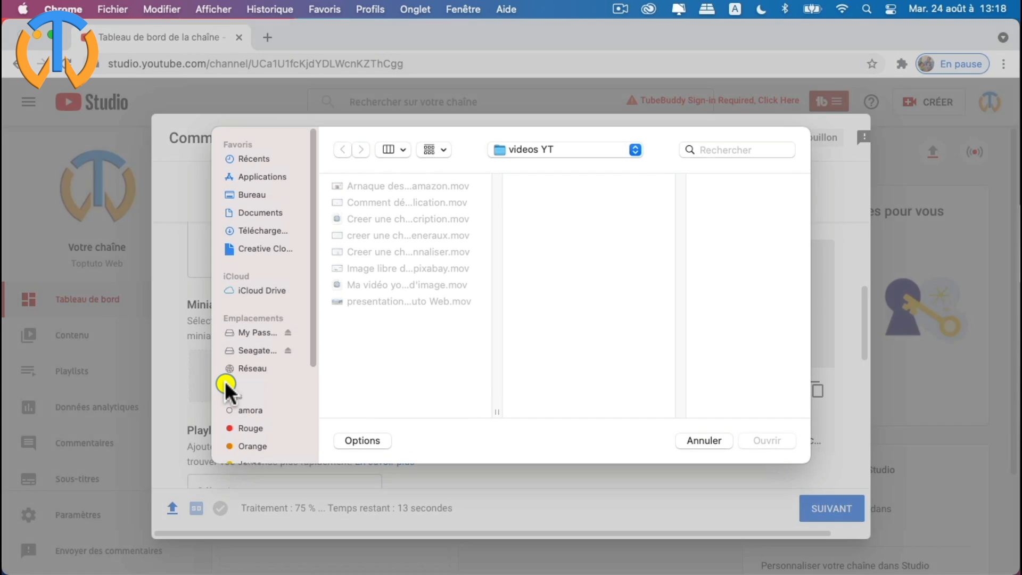
pyautogui.click(535, 152)
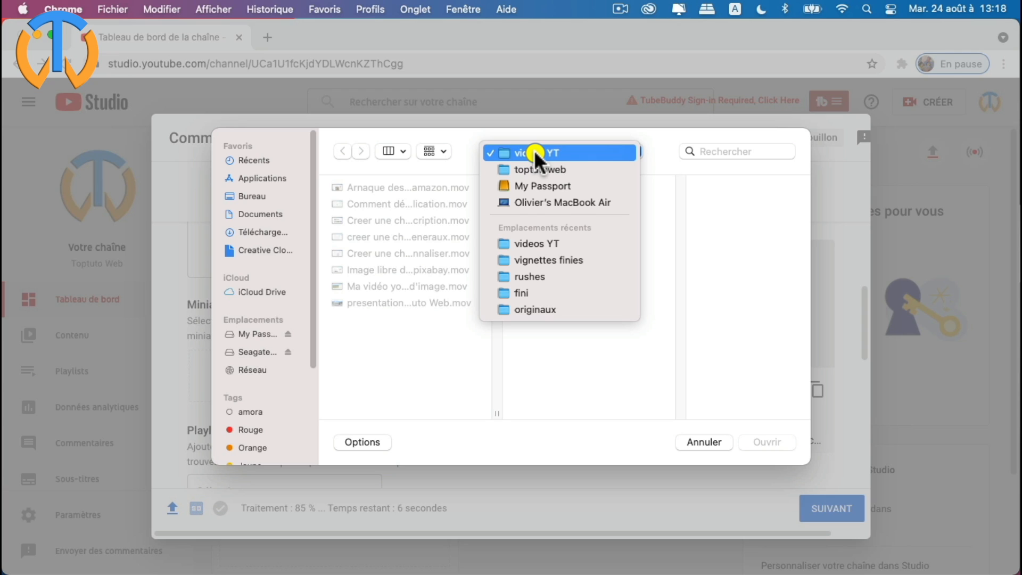
pyautogui.click(568, 259)
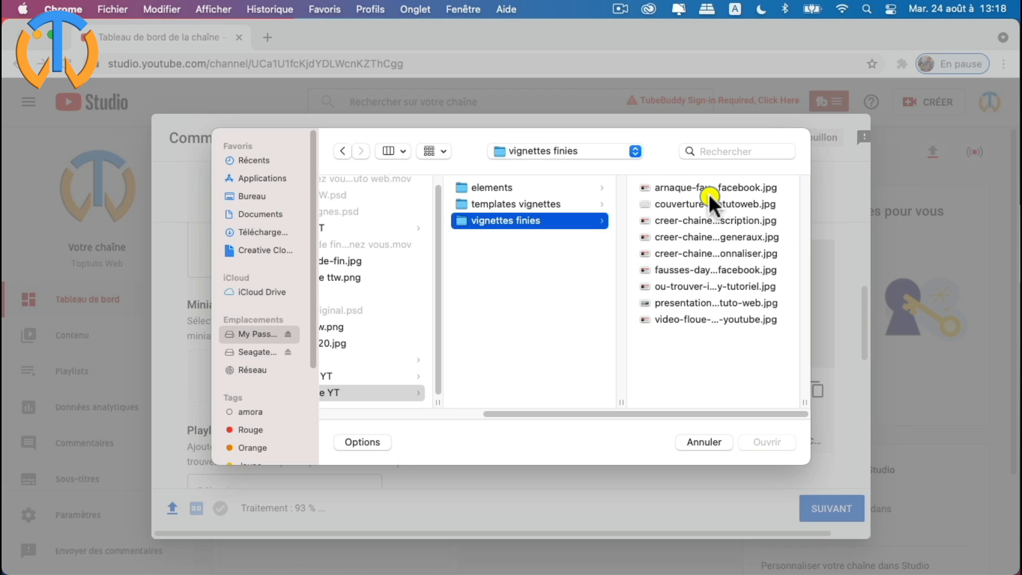
pyautogui.click(669, 184)
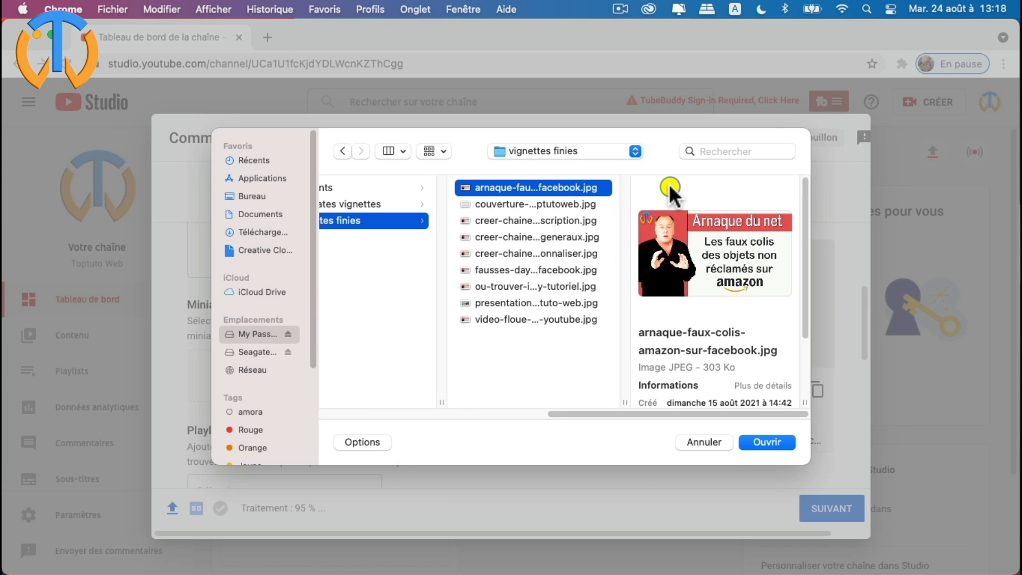
pyautogui.click(563, 202)
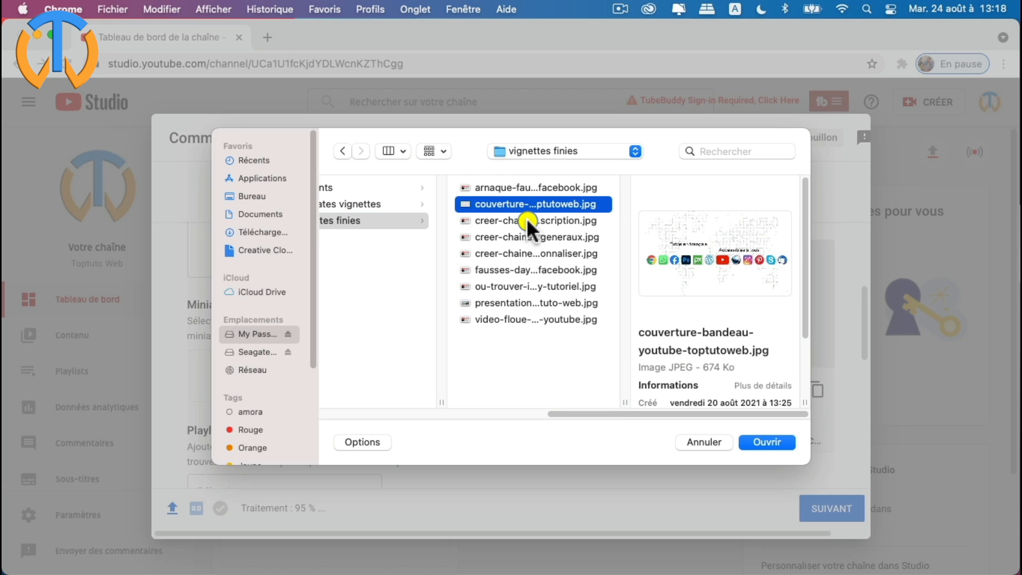
pyautogui.click(520, 269)
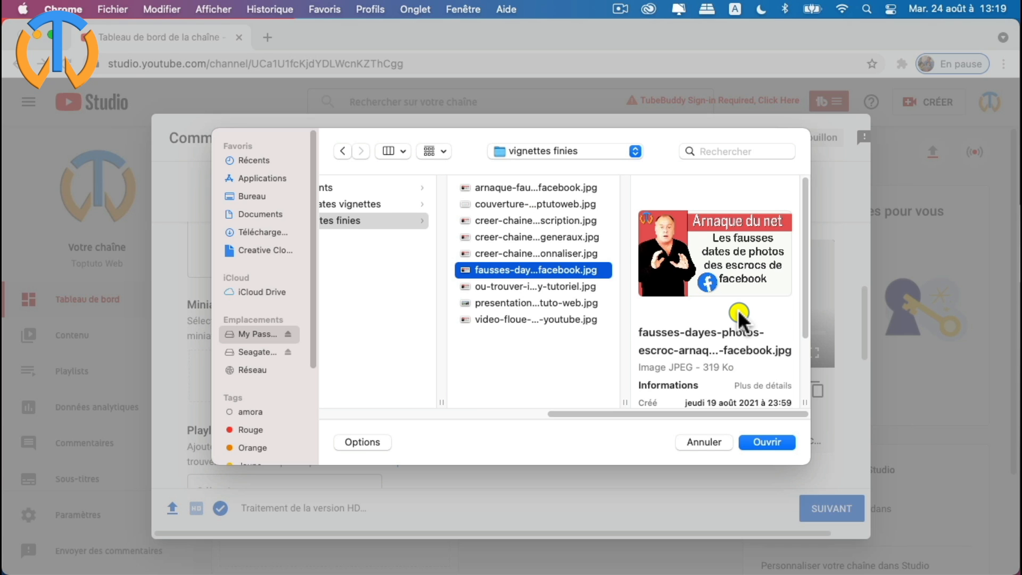
pyautogui.click(770, 443)
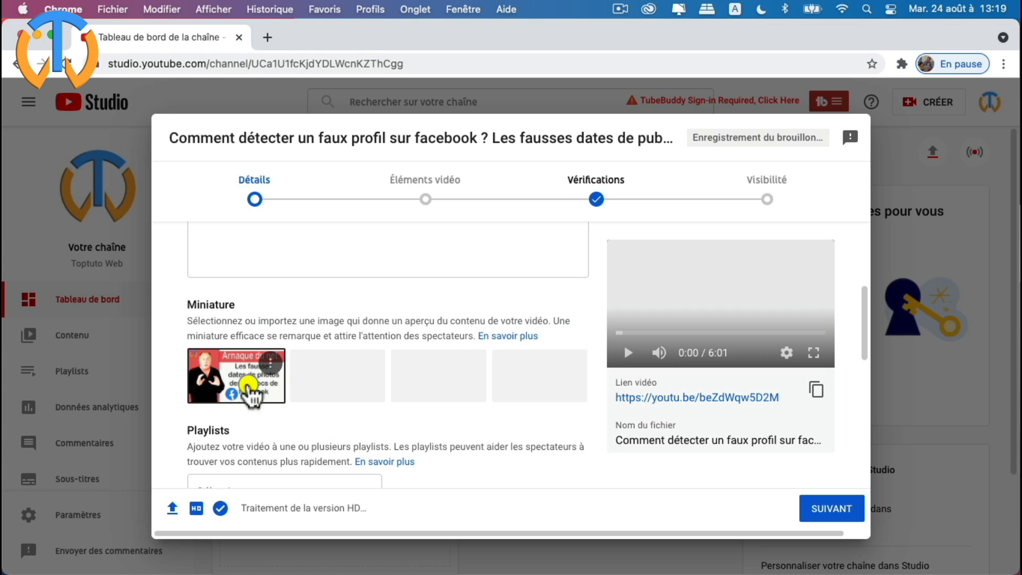
# - Create a new public playlist titled "Arnaque du net" from the video's playlist selection
pyautogui.scroll(-1, 459, 426)
pyautogui.scroll(-5, 458, 426)
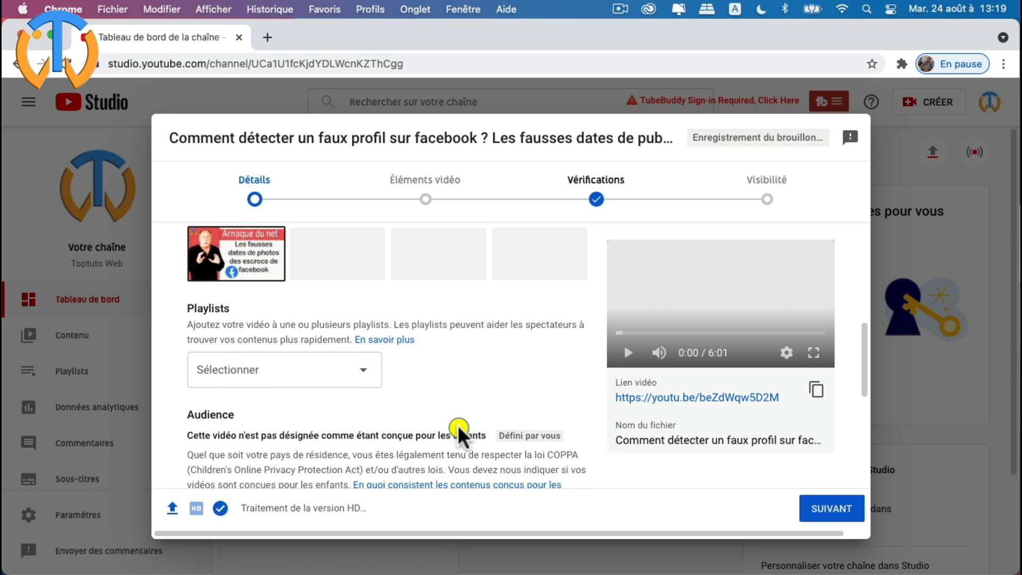
pyautogui.scroll(-1, 459, 428)
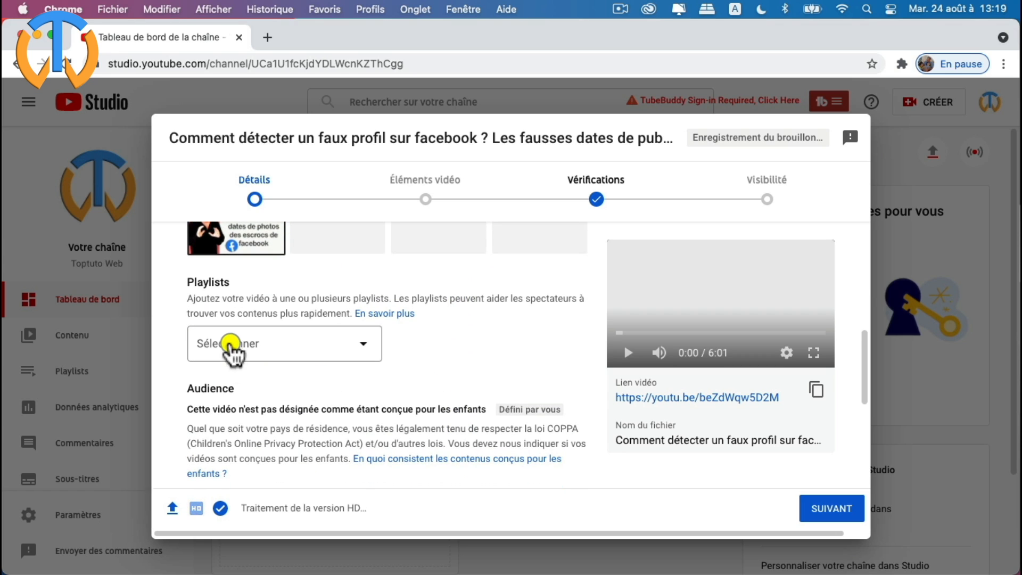
pyautogui.click(366, 346)
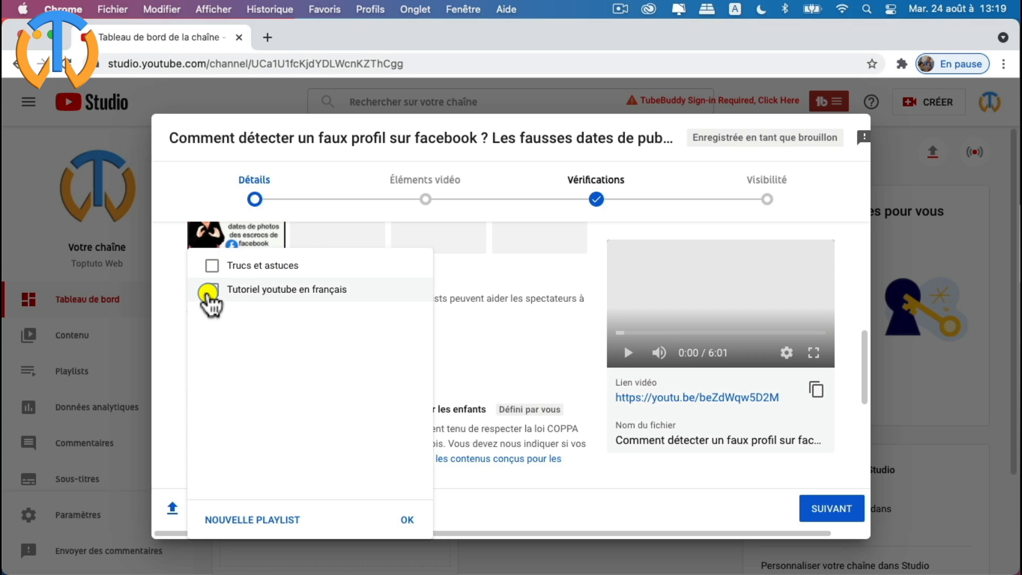
pyautogui.click(228, 518)
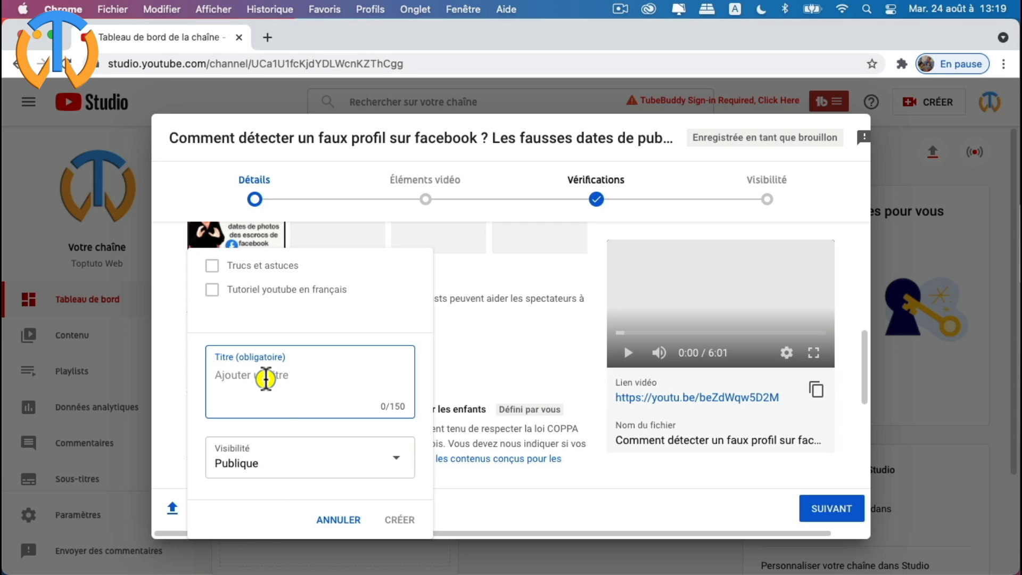
pyautogui.write('Arna')
pyautogui.write('que')
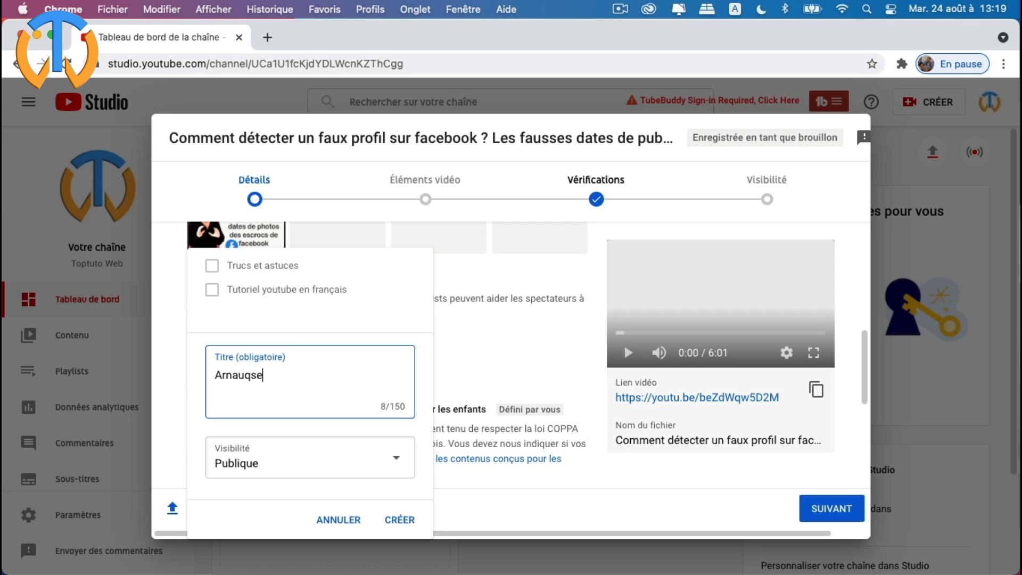
pyautogui.press('BackSpace')
pyautogui.press('BackSpace')
pyautogui.press('BackSpace')
pyautogui.write('que sur')
pyautogui.press('BackSpace')
pyautogui.press('BackSpace')
pyautogui.press('BackSpace')
pyautogui.press('BackSpace')
pyautogui.write('du net')
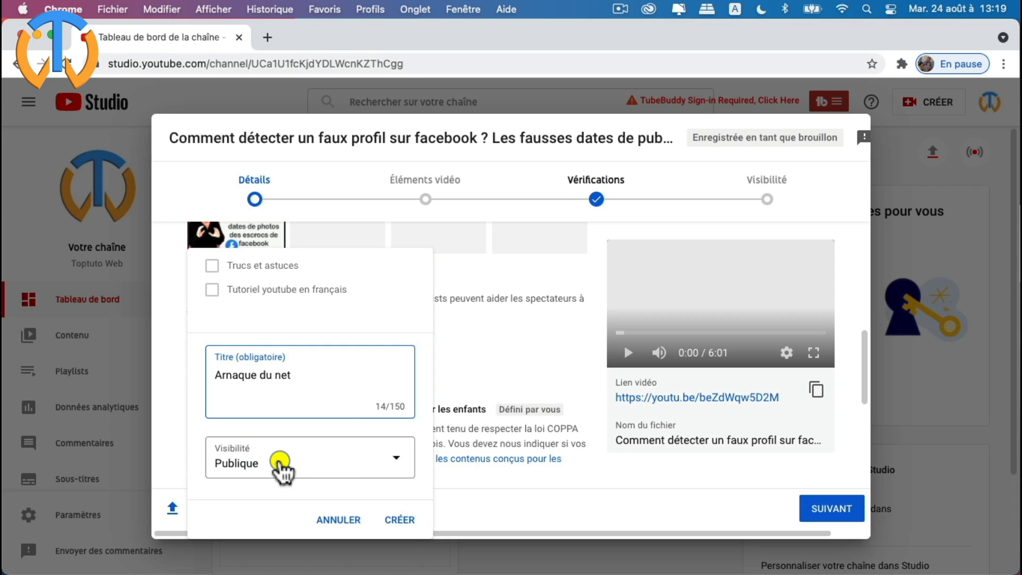
pyautogui.click(404, 520)
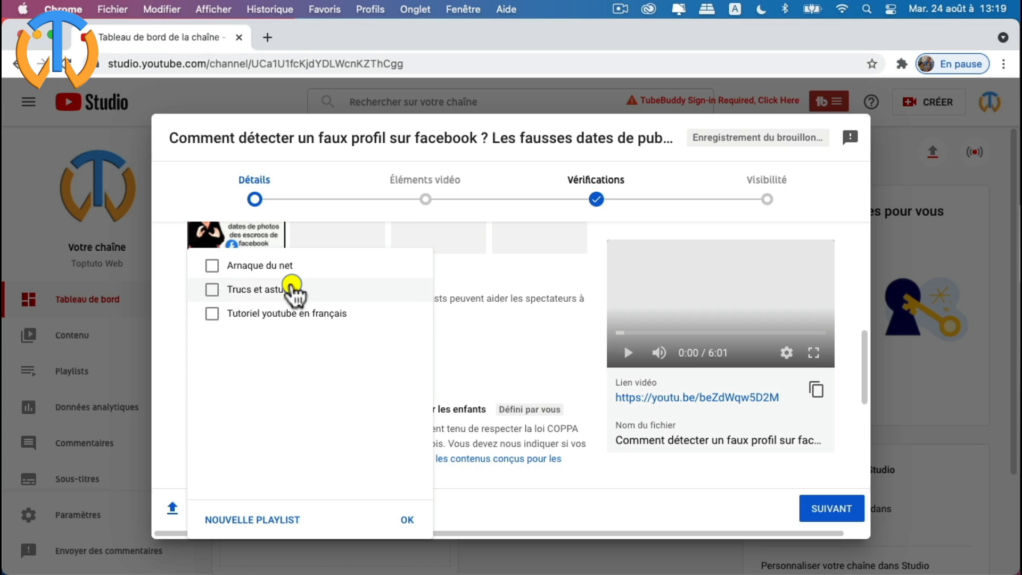
# - Assign the video to the "Arnaque du net" playlist and mark it as not made for kids
pyautogui.click(211, 265)
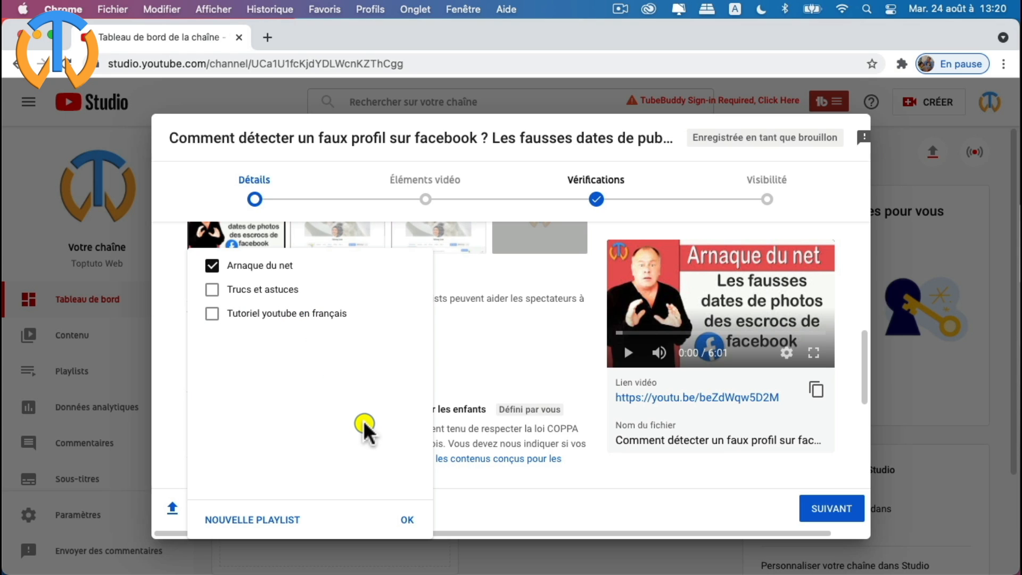
pyautogui.click(407, 520)
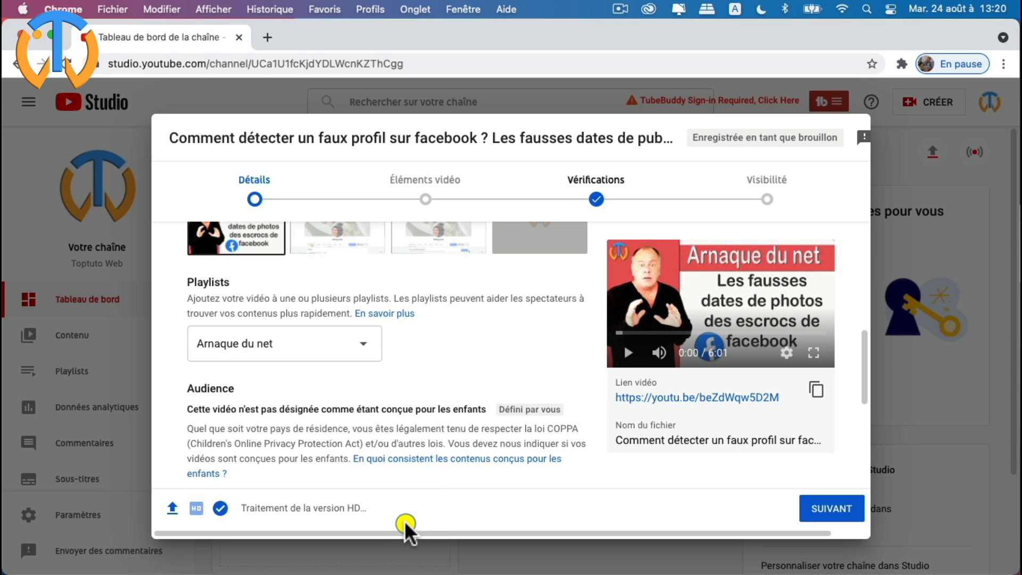
pyautogui.scroll(-3, 432, 446)
pyautogui.scroll(-3, 433, 446)
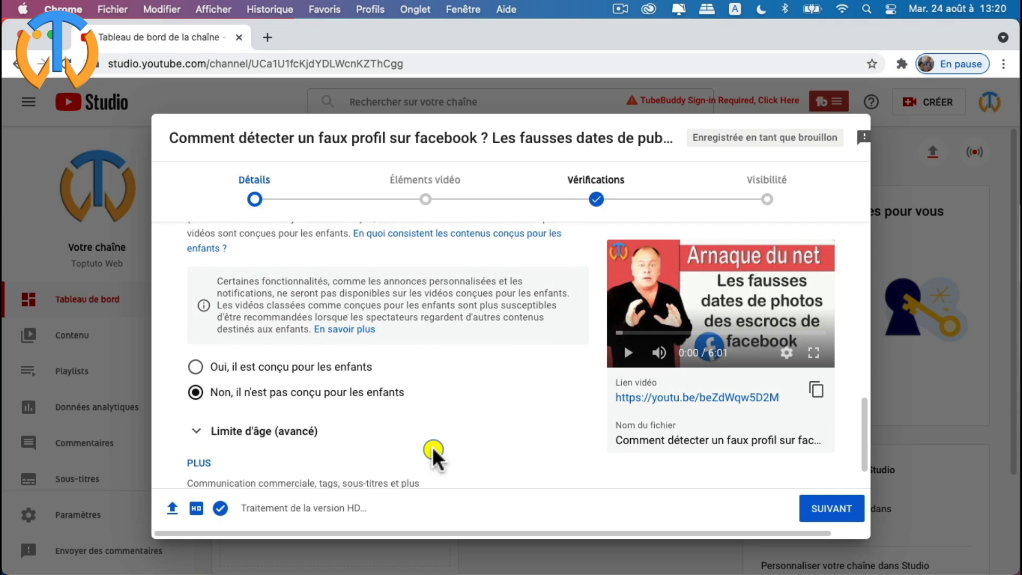
pyautogui.click(193, 365)
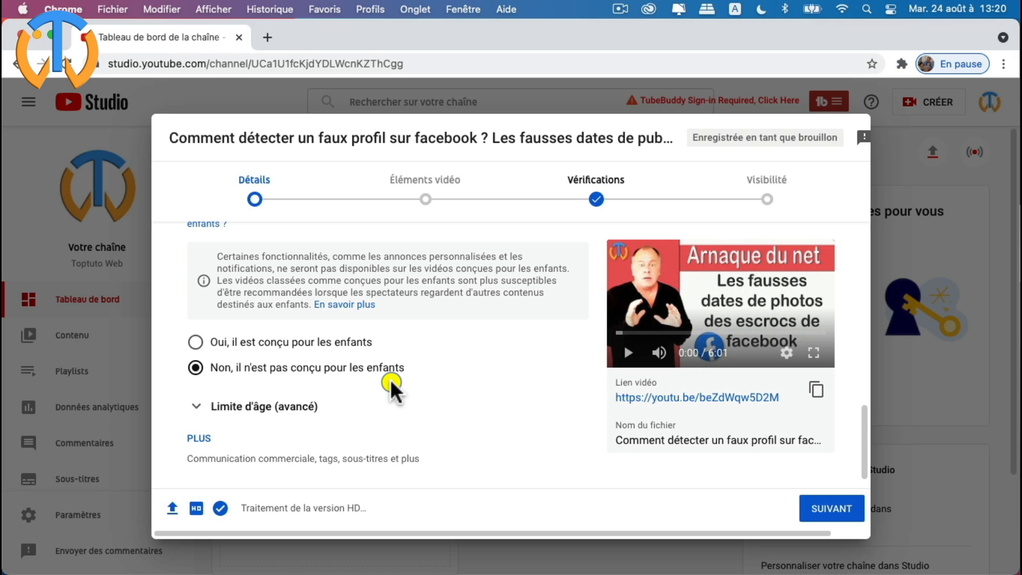
pyautogui.click(195, 370)
pyautogui.scroll(-1, 444, 392)
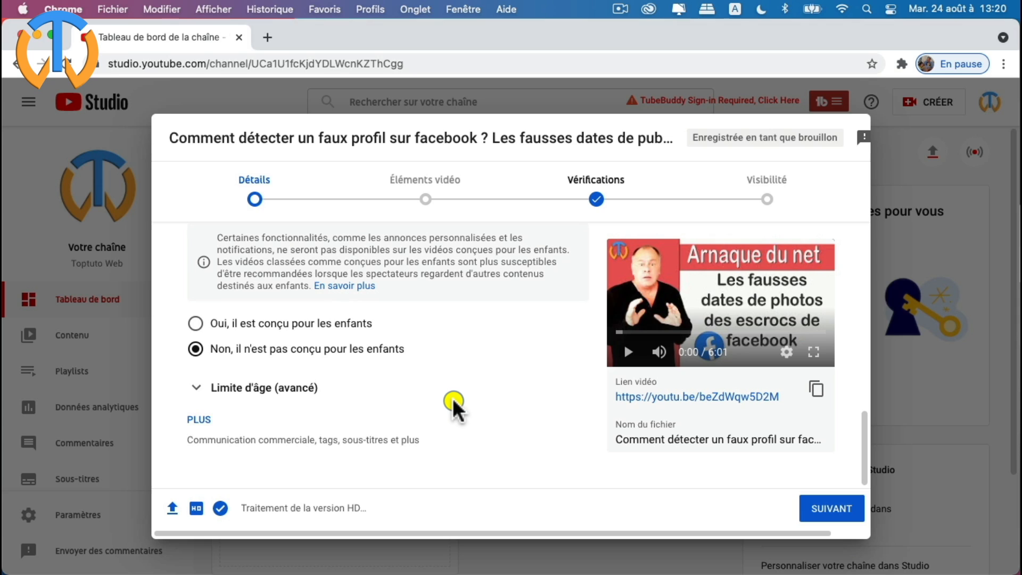
# - Expand the additional video settings and paste the copied title as a new tag
pyautogui.click(199, 420)
pyautogui.scroll(-6, 525, 390)
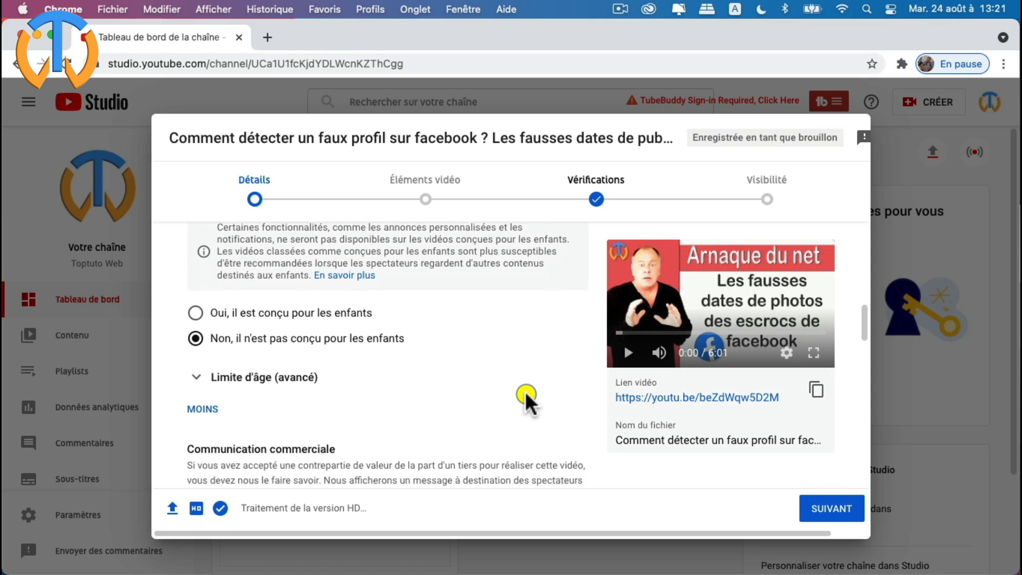
pyautogui.scroll(2, 525, 391)
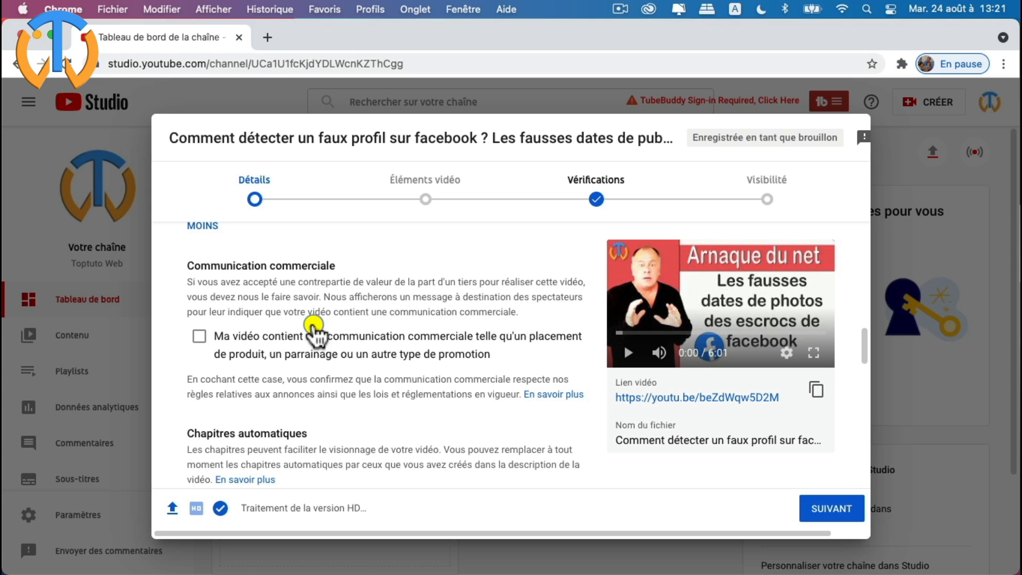
pyautogui.scroll(-5, 314, 322)
pyautogui.scroll(-2, 390, 363)
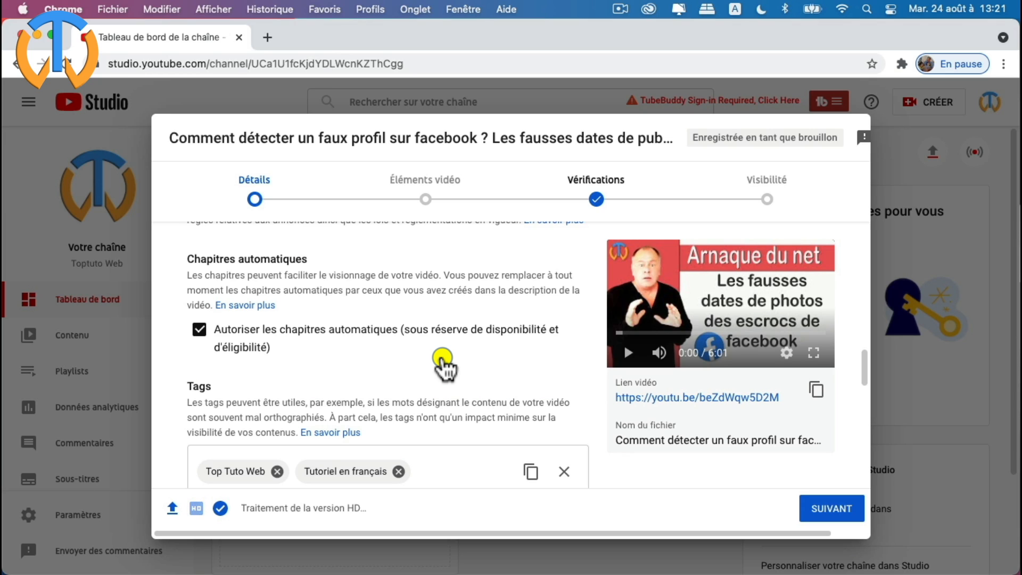
pyautogui.scroll(-3, 443, 362)
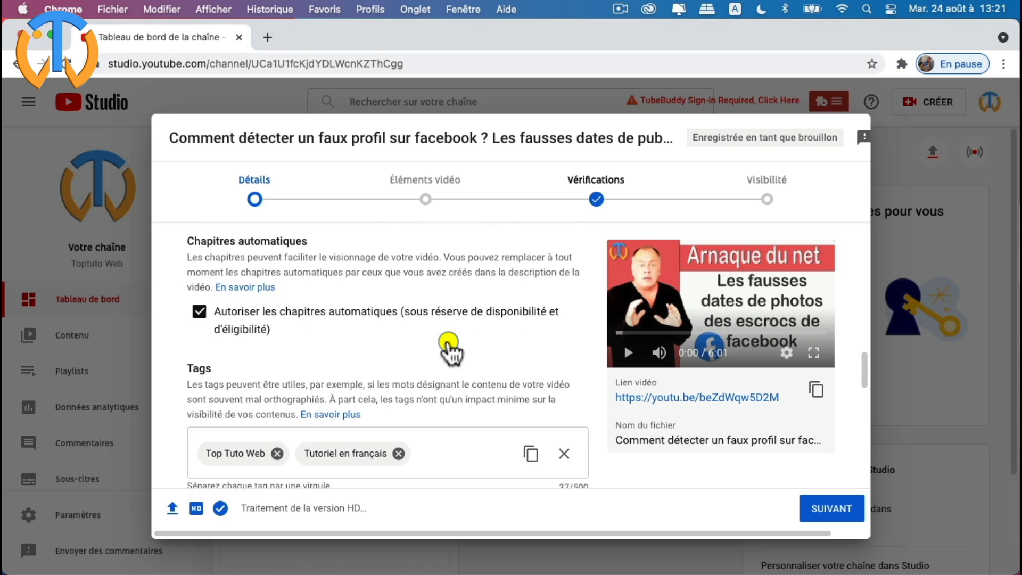
pyautogui.scroll(1, 411, 397)
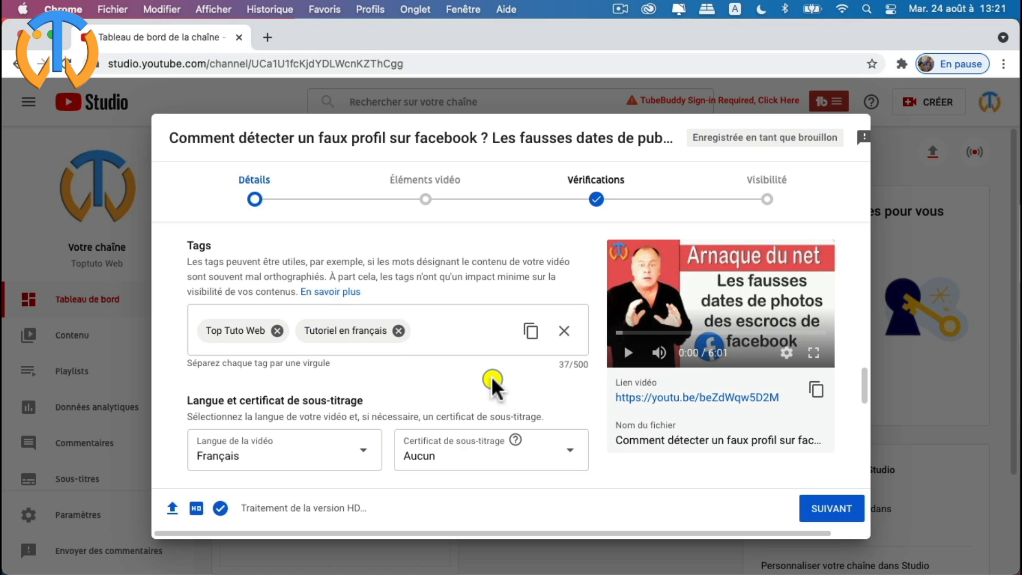
pyautogui.click(450, 333)
pyautogui.rightClick(450, 333)
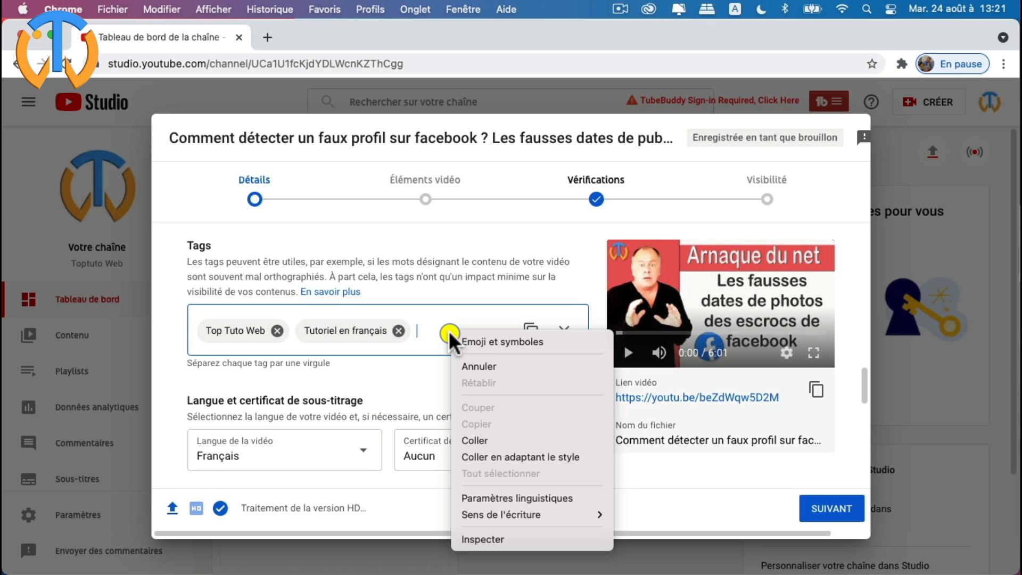
pyautogui.click(495, 441)
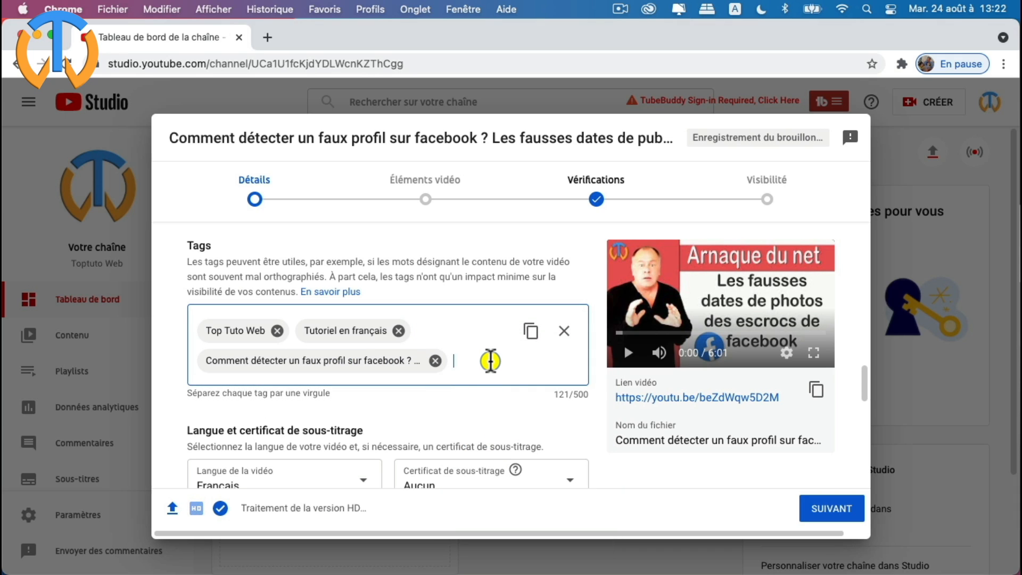
# - Add the tag "arnaque sur facebook" to the video
pyautogui.write('aranque')
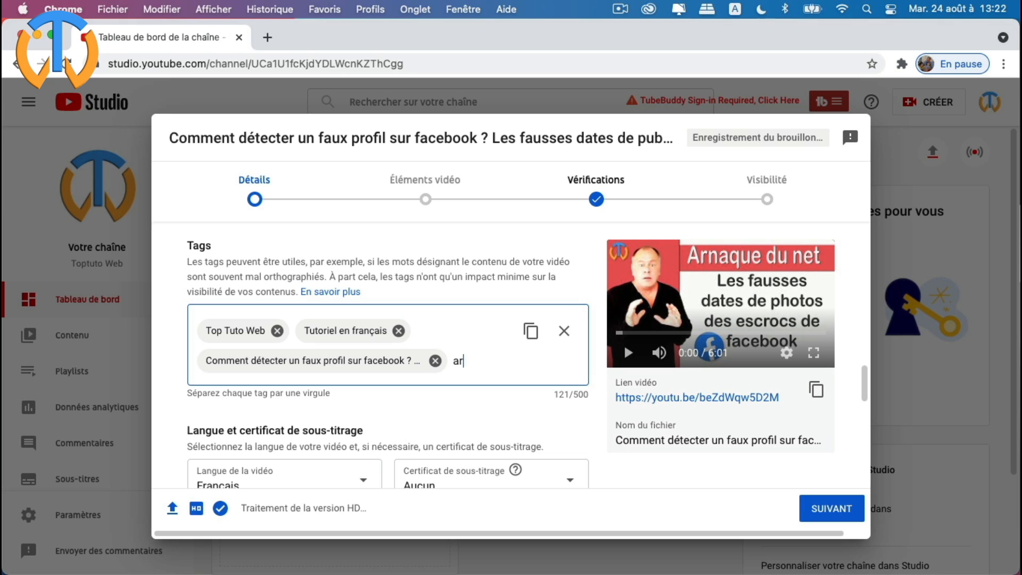
pyautogui.press('BackSpace')
pyautogui.press('BackSpace')
pyautogui.press('BackSpace')
pyautogui.press('BackSpace')
pyautogui.press('BackSpace')
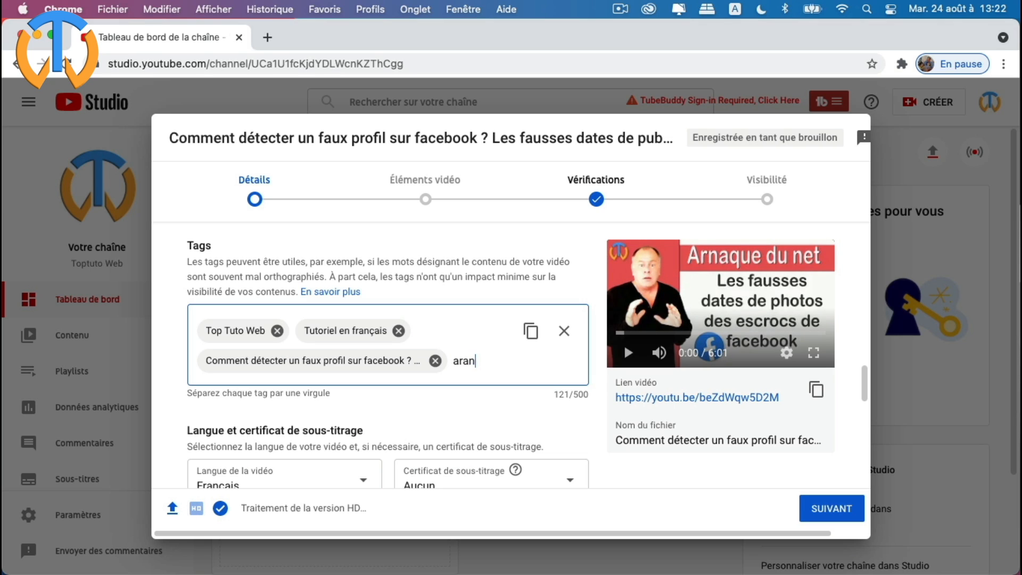
pyautogui.write('nauqe')
pyautogui.press('BackSpace')
pyautogui.press('BackSpace')
pyautogui.press('BackSpace')
pyautogui.write('que sur facebook')
pyautogui.press('Return')
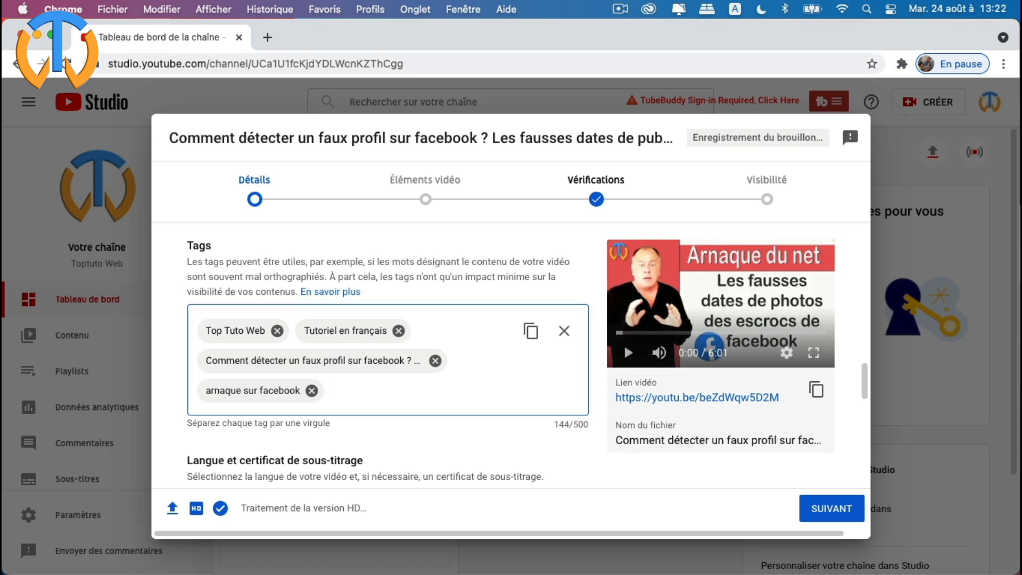
# - Add the tag "arnaque réseaux sociaux" to the video
pyautogui.write('an')
pyautogui.press('BackSpace')
pyautogui.write('r')
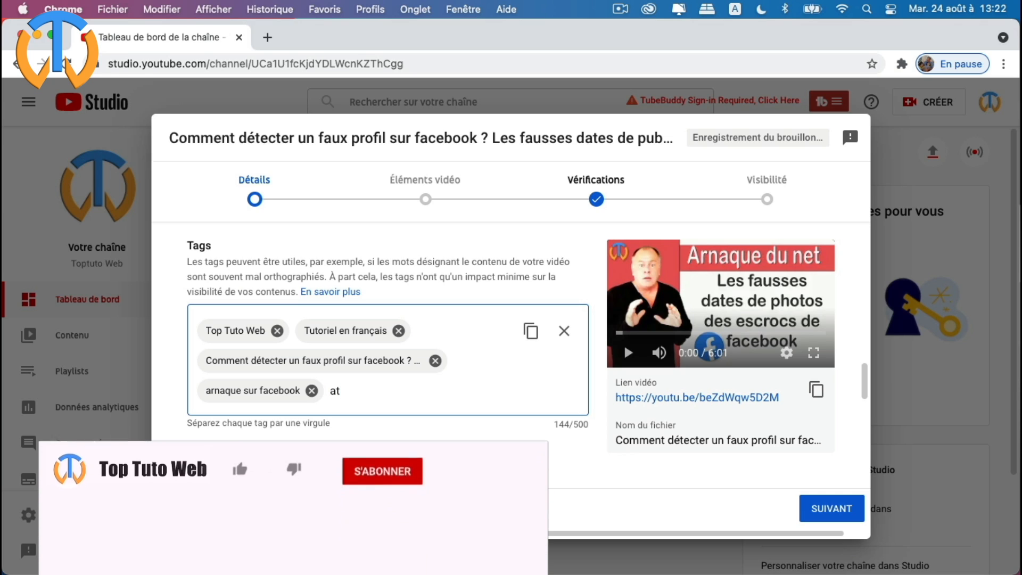
pyautogui.write('naque ')
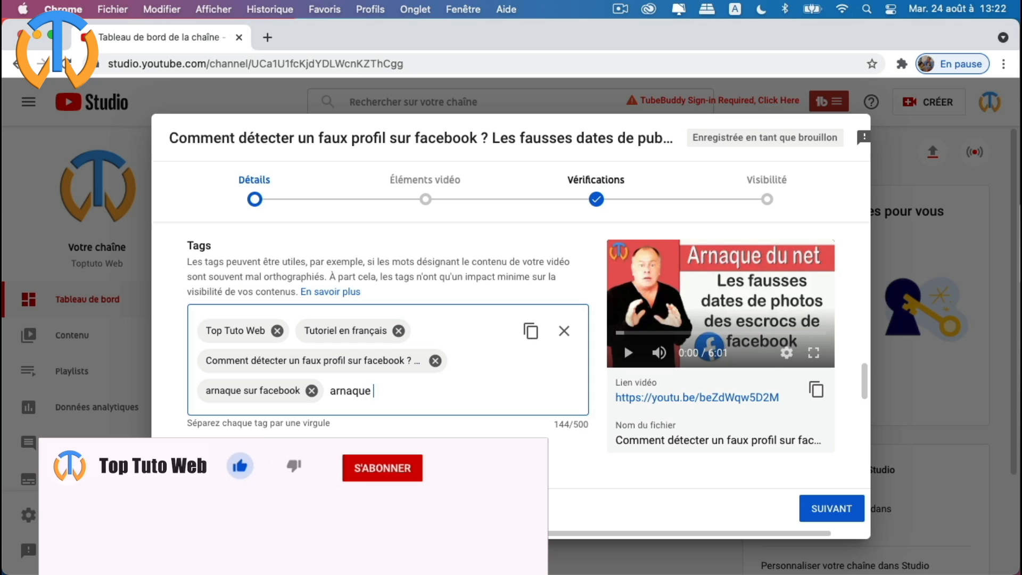
pyautogui.write('rés')
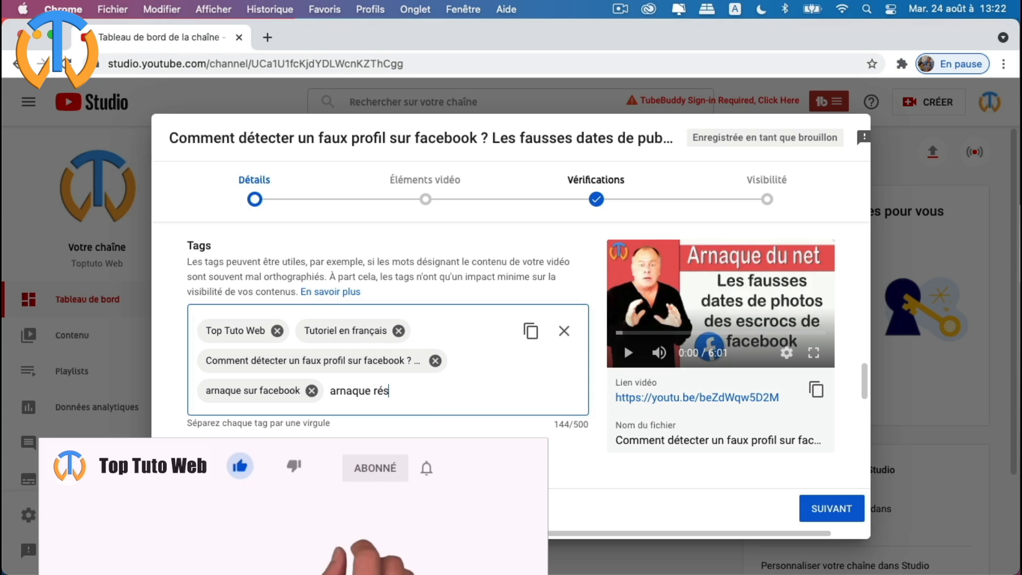
pyautogui.write('eaux sociaux')
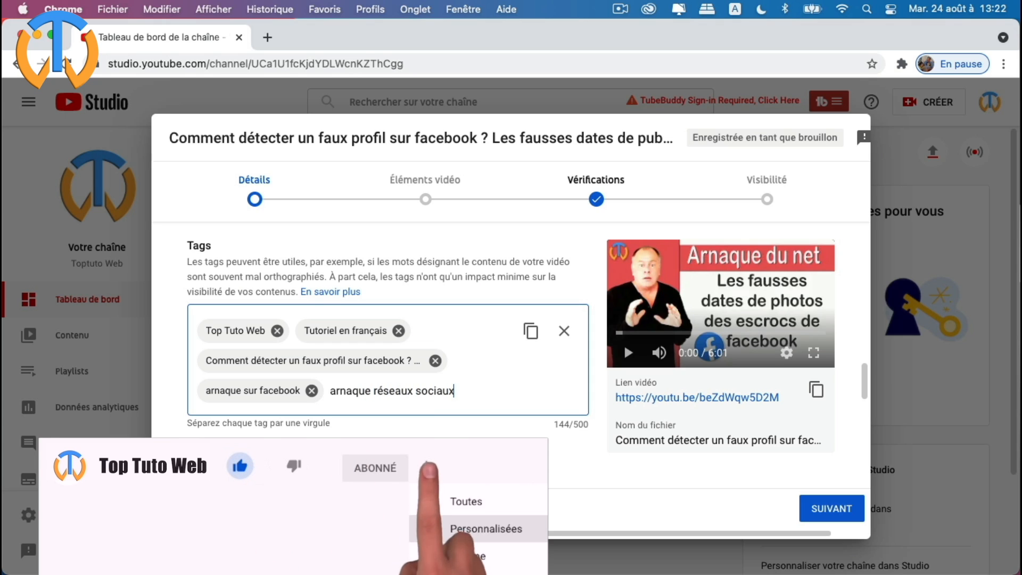
pyautogui.press('Return')
# - Add the tag "faux profil sur facebook" to the video
pyautogui.write('faux')
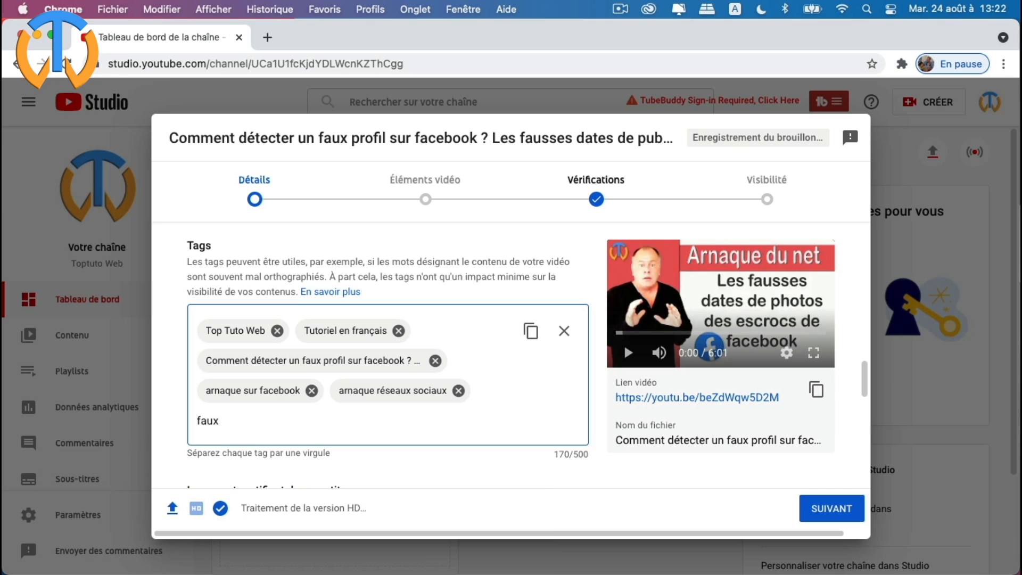
pyautogui.write(' profil')
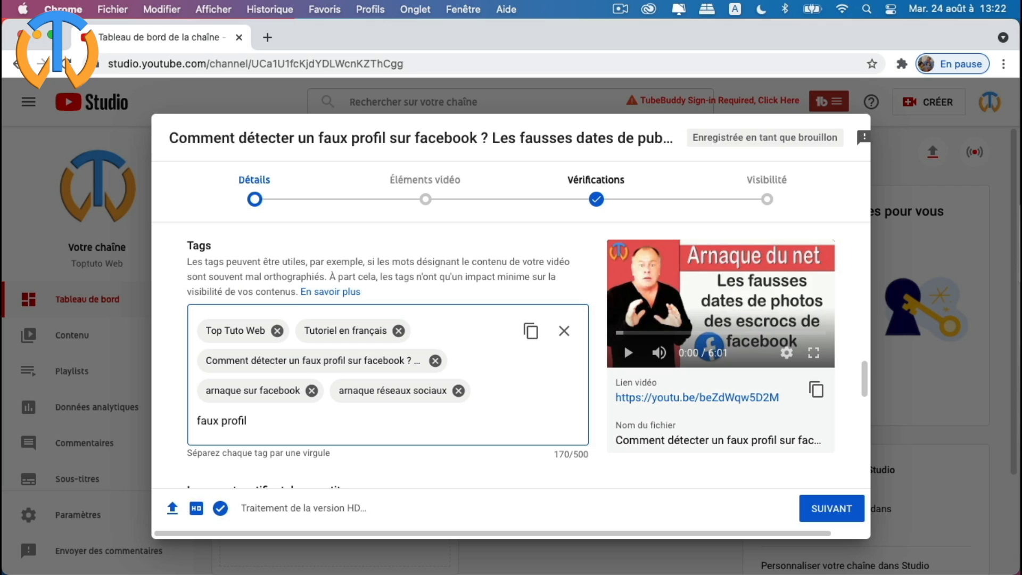
pyautogui.write(' sur facebook')
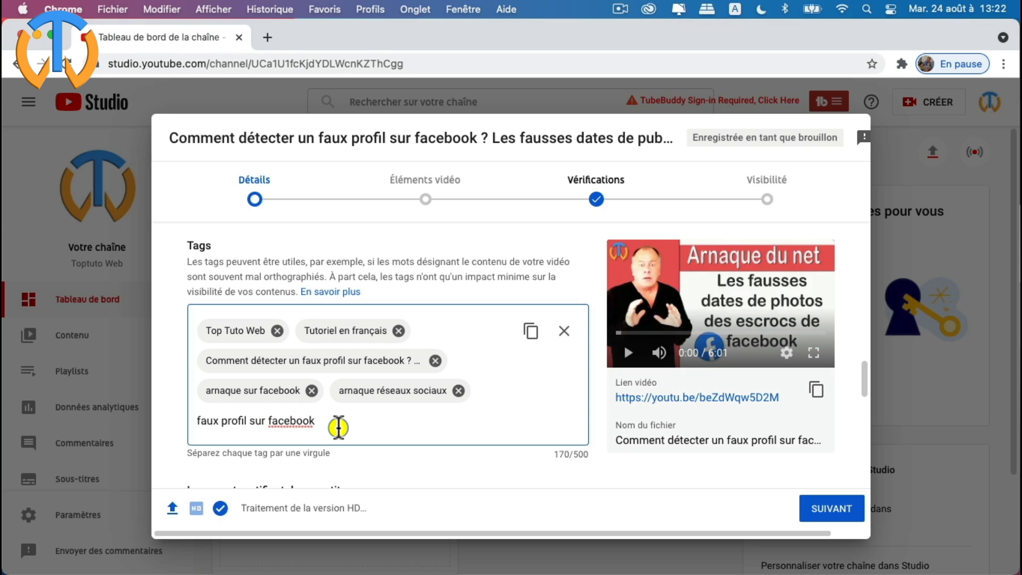
pyautogui.press('Return')
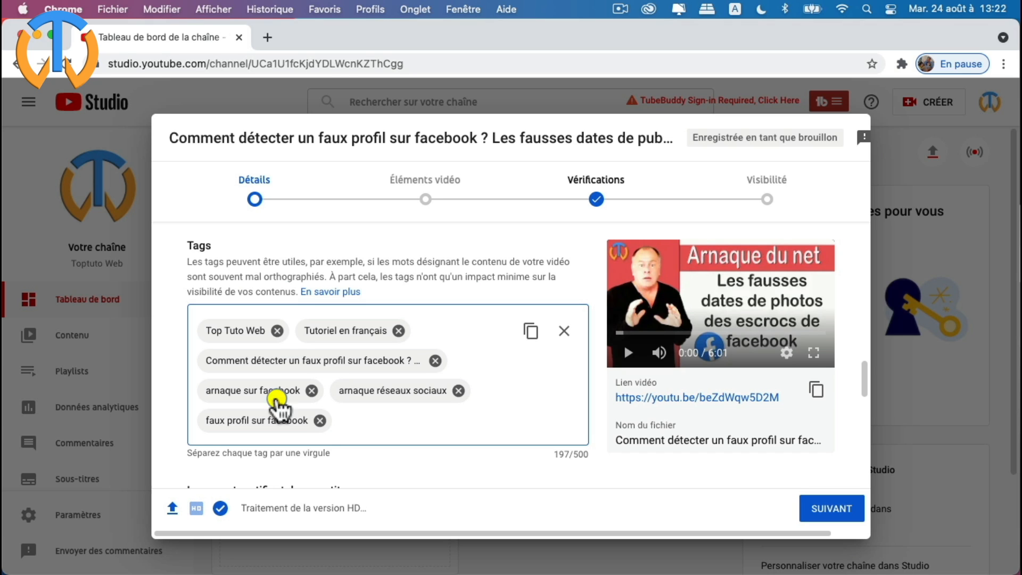
# - Set the video's recording date to 24 août 2021
pyautogui.scroll(-5, 423, 449)
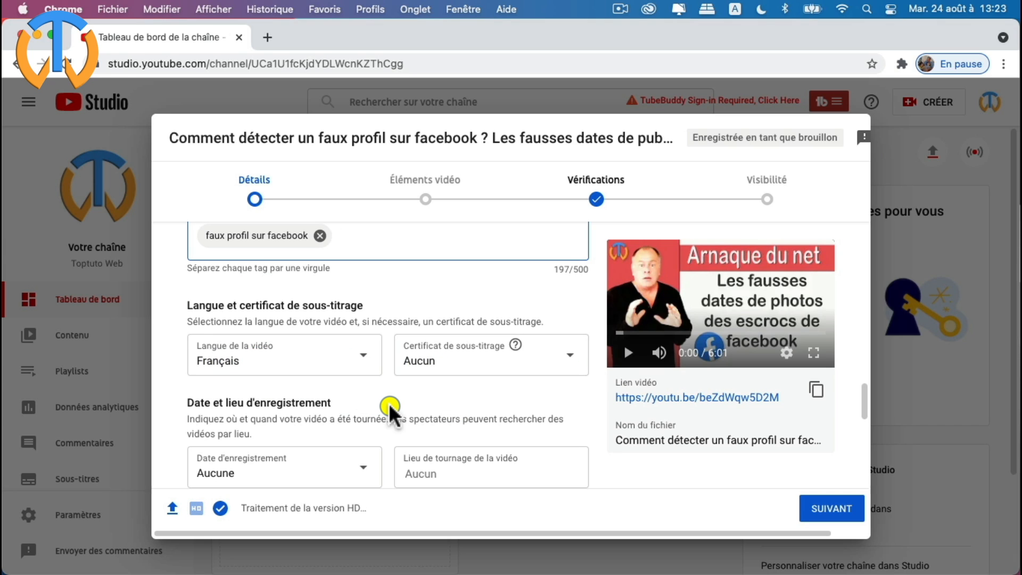
pyautogui.scroll(-4, 388, 411)
pyautogui.scroll(1, 347, 399)
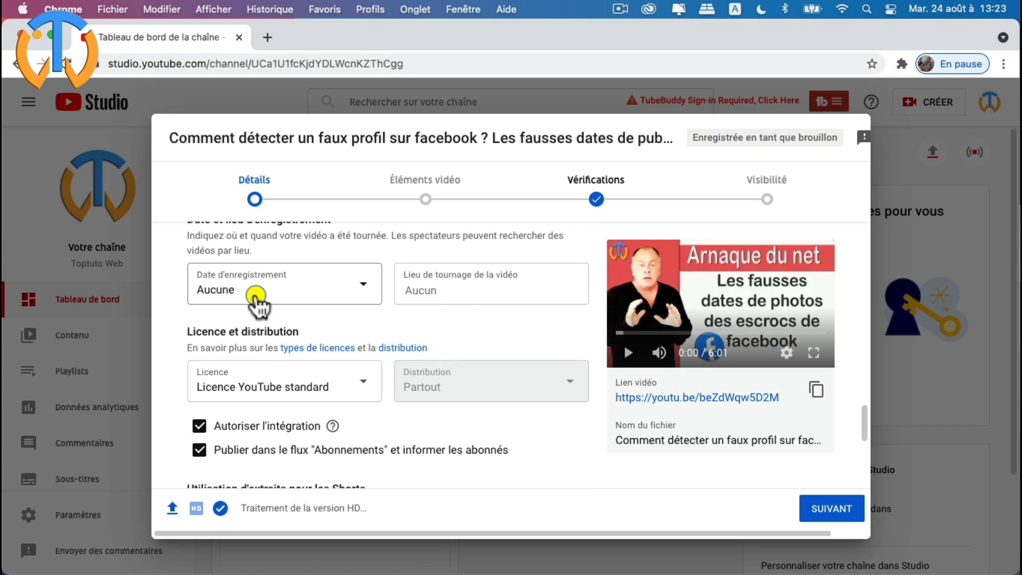
pyautogui.click(255, 291)
pyautogui.click(234, 492)
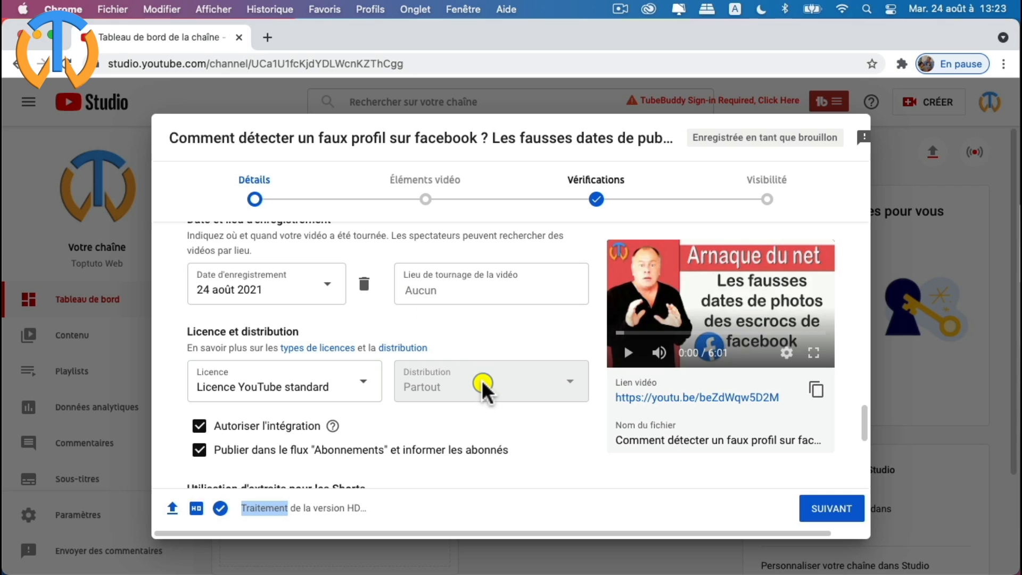
# - Review the remaining Shorts, category and comment settings and proceed to the video elements stage
pyautogui.scroll(-3, 474, 418)
pyautogui.scroll(-5, 474, 418)
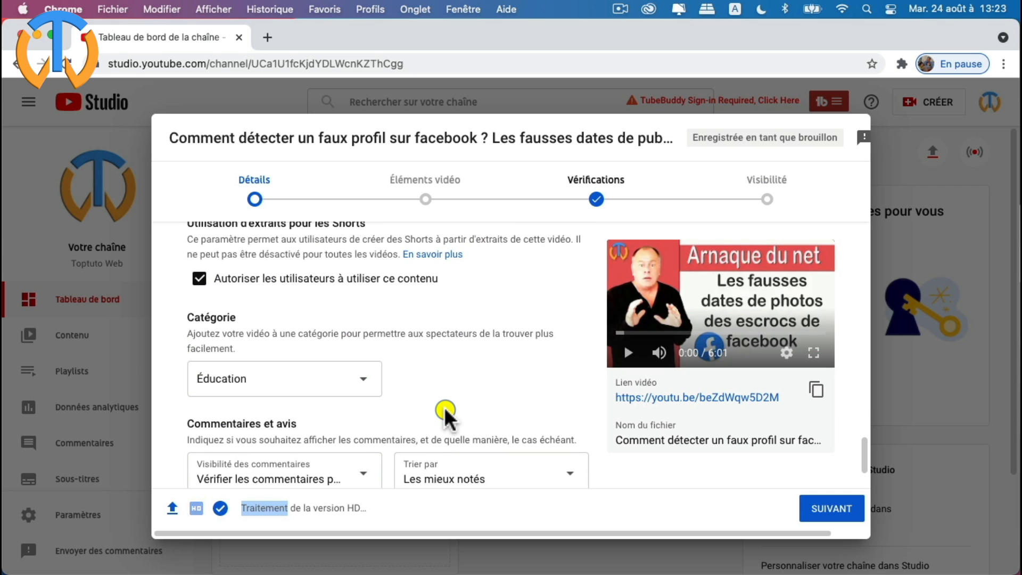
pyautogui.scroll(-3, 446, 412)
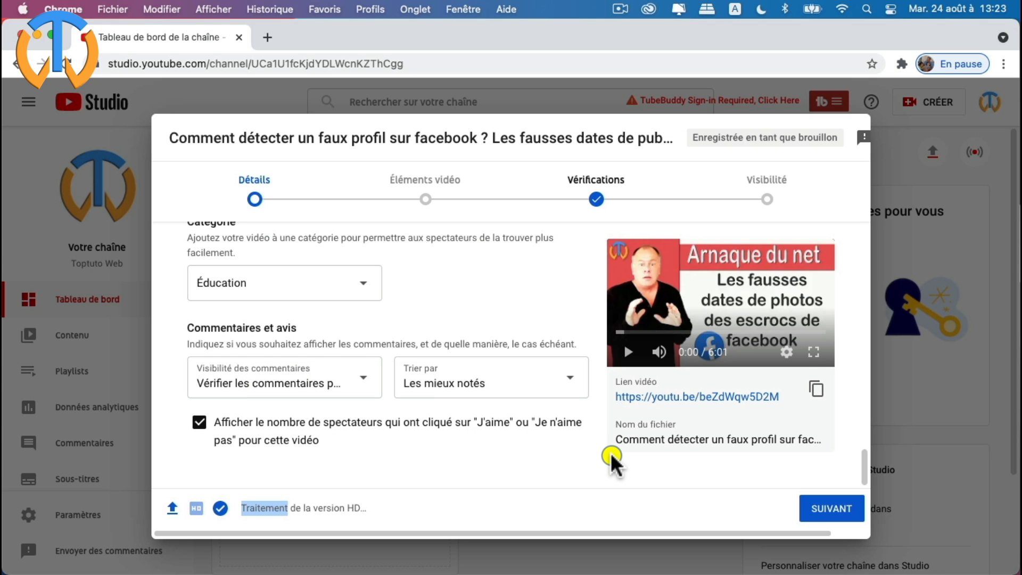
pyautogui.scroll(10, 620, 463)
pyautogui.scroll(-6, 612, 463)
pyautogui.scroll(-3, 608, 465)
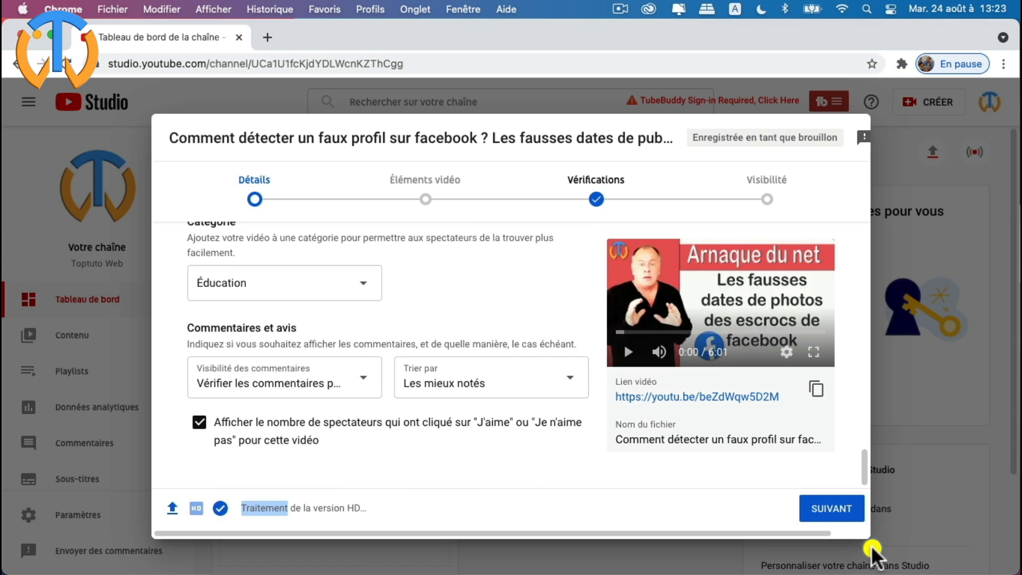
pyautogui.click(823, 509)
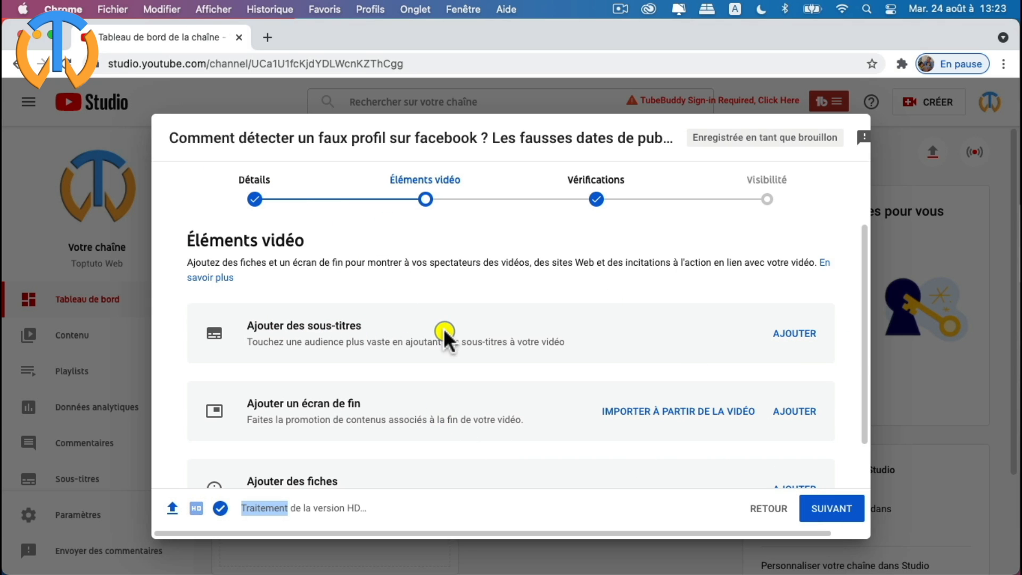
# - Add an end screen to the video using the layout imported from the latest video ("Importer à partir de la dernière vidéo")
pyautogui.scroll(-2, 579, 352)
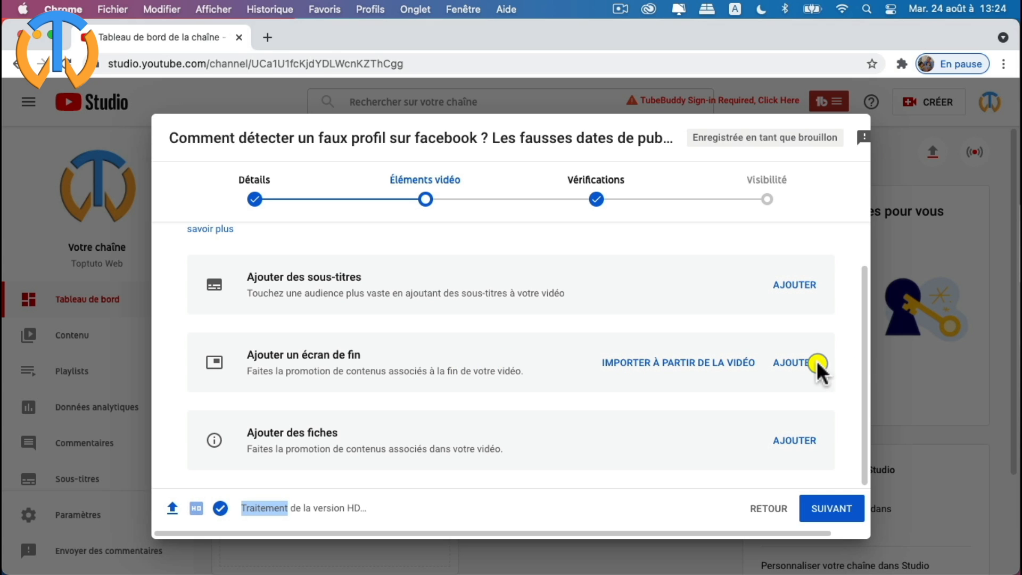
pyautogui.click(796, 364)
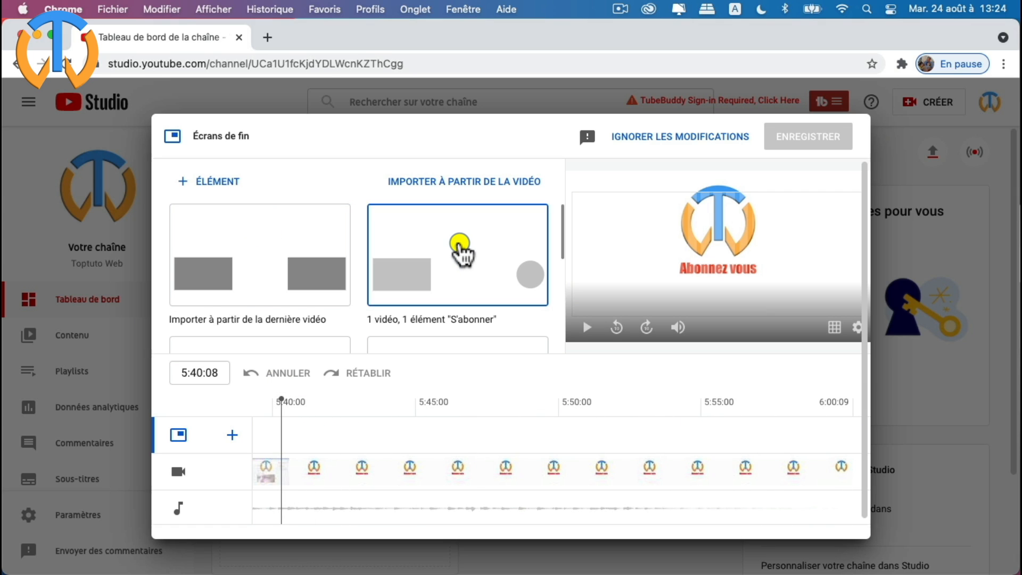
pyautogui.scroll(-5, 461, 254)
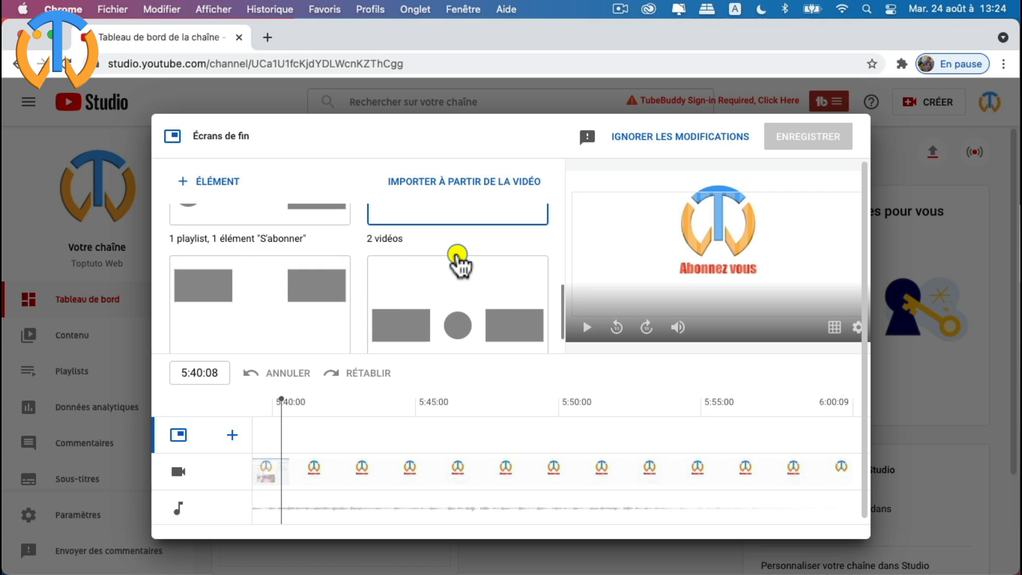
pyautogui.scroll(-1, 458, 261)
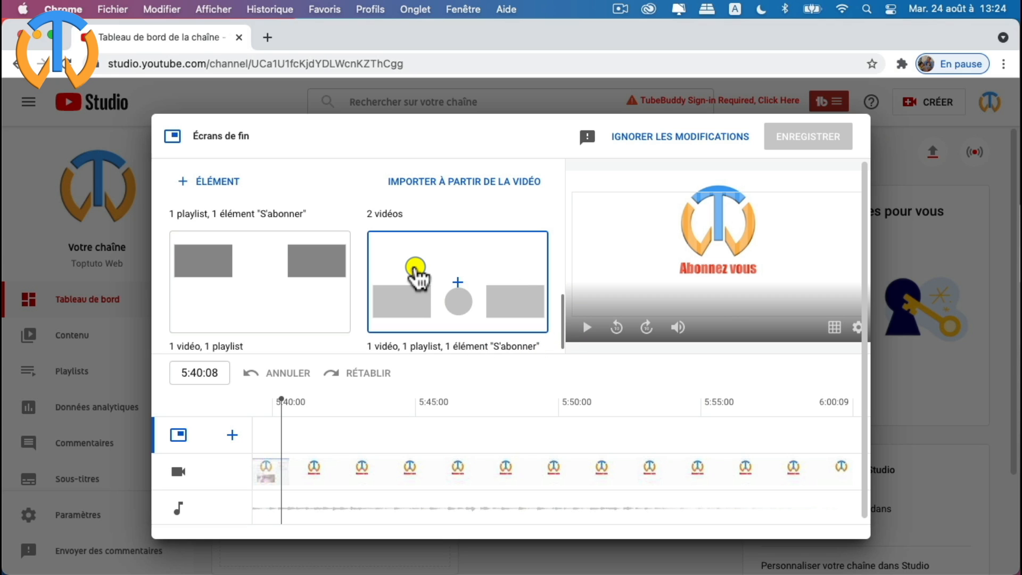
pyautogui.scroll(1, 416, 267)
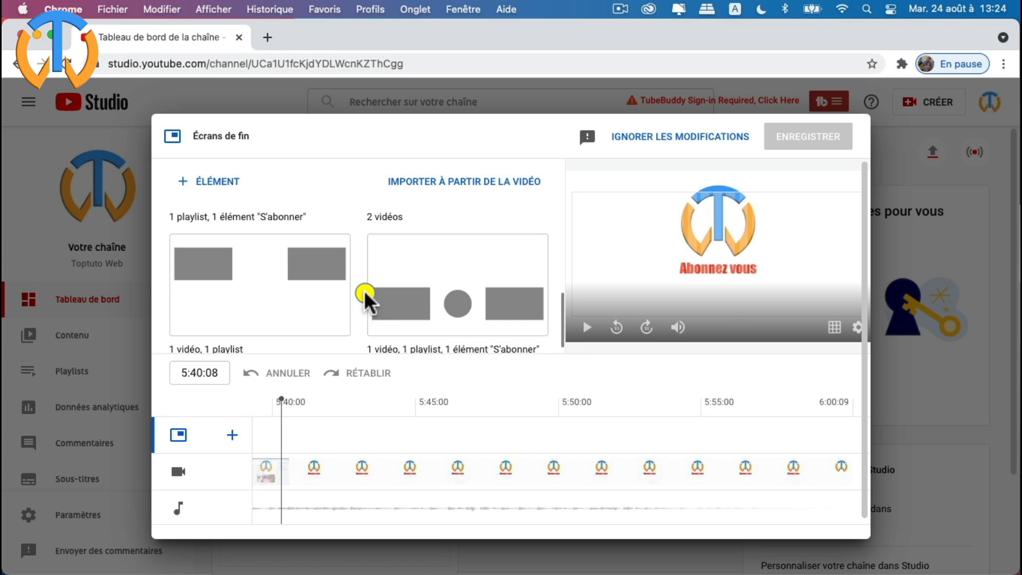
pyautogui.scroll(3, 430, 304)
pyautogui.scroll(3, 430, 304)
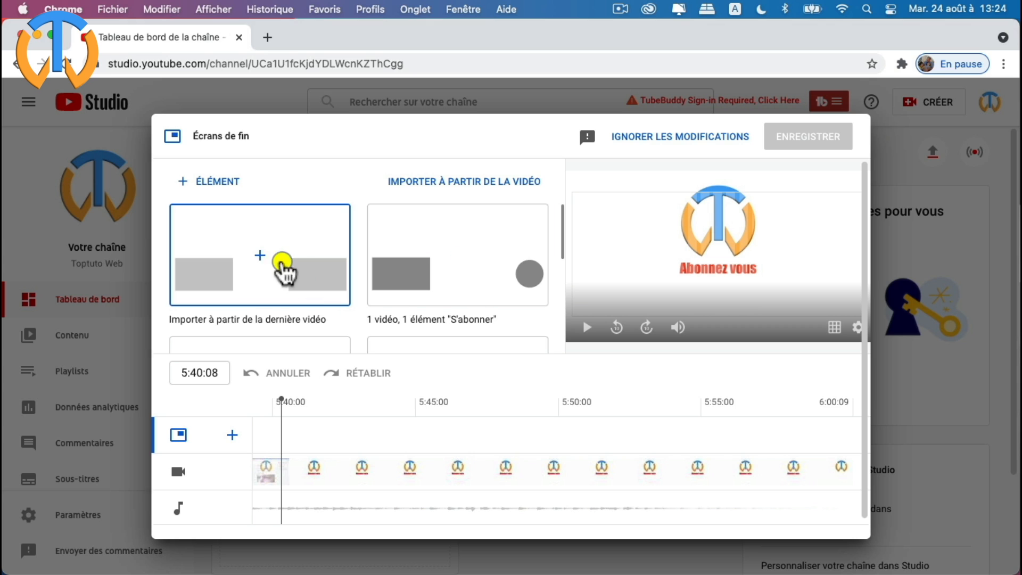
pyautogui.click(258, 255)
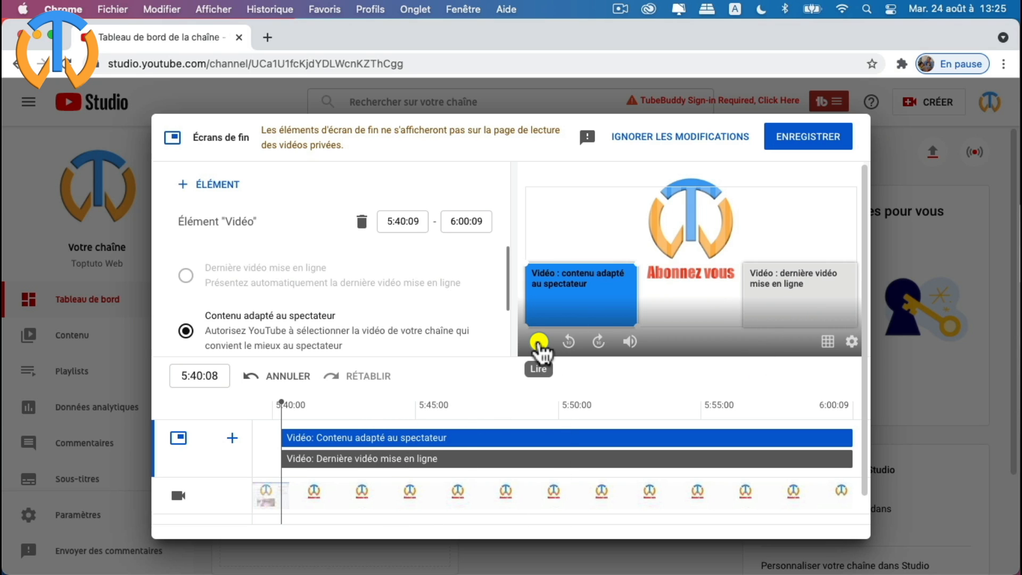
# - Preview the end screen elements in playback and save the end screen
pyautogui.click(539, 342)
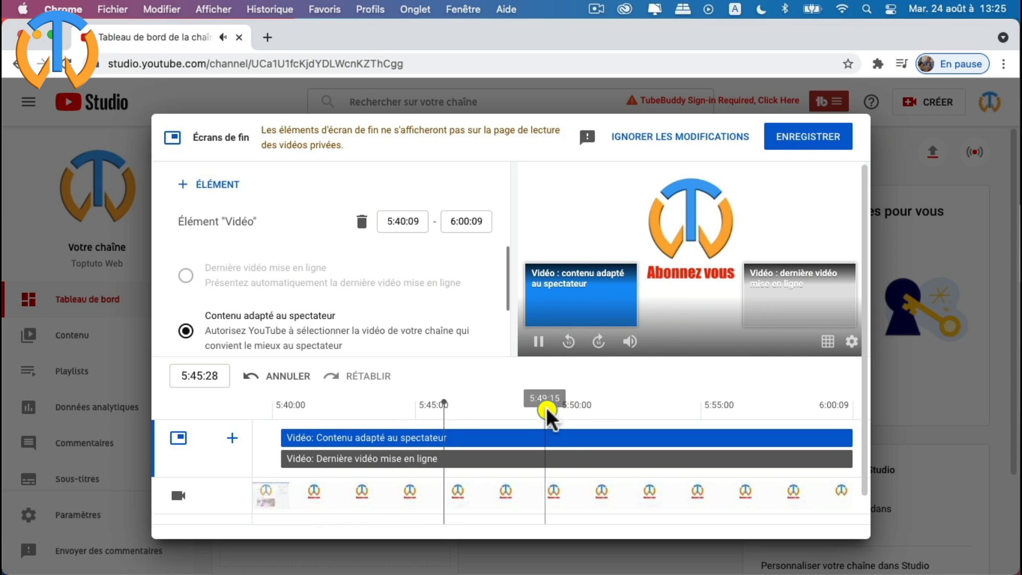
pyautogui.click(540, 341)
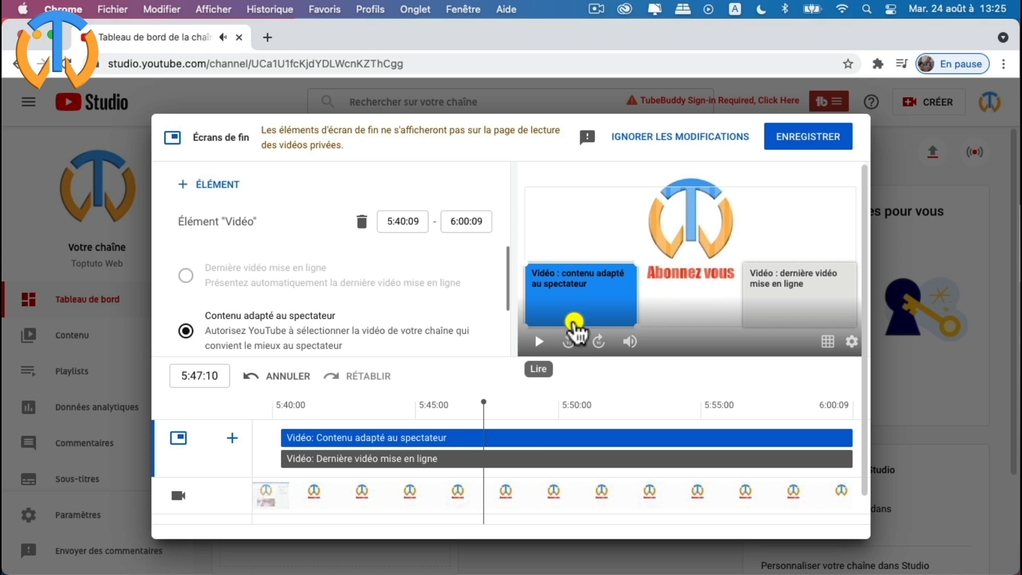
pyautogui.click(813, 141)
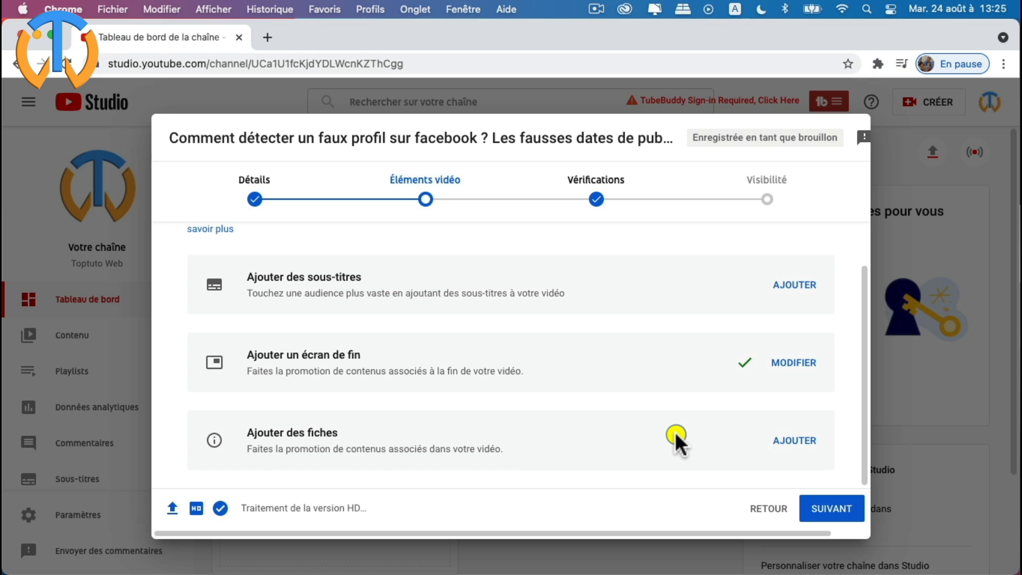
pyautogui.click(793, 445)
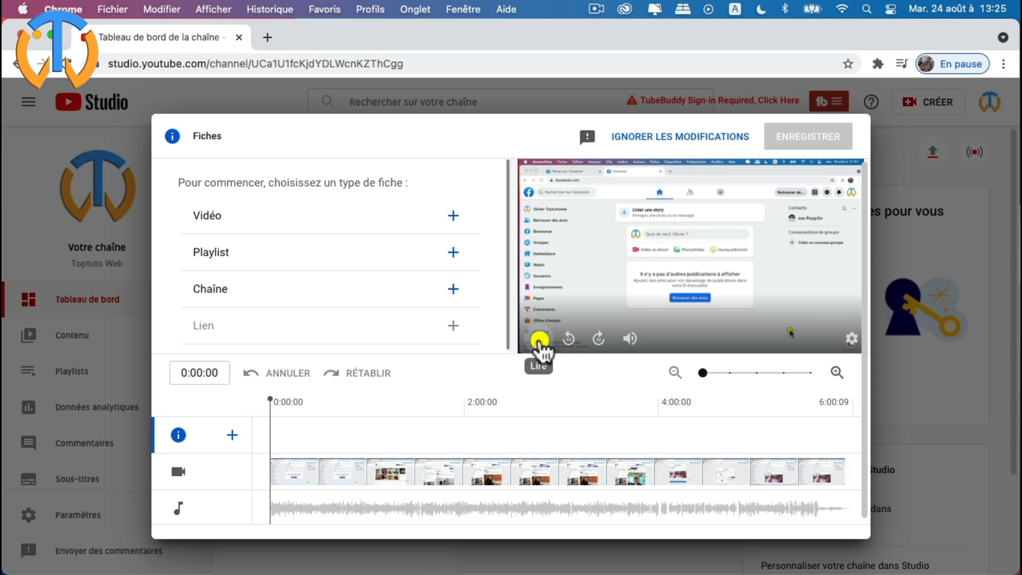
pyautogui.click(539, 340)
pyautogui.click(479, 420)
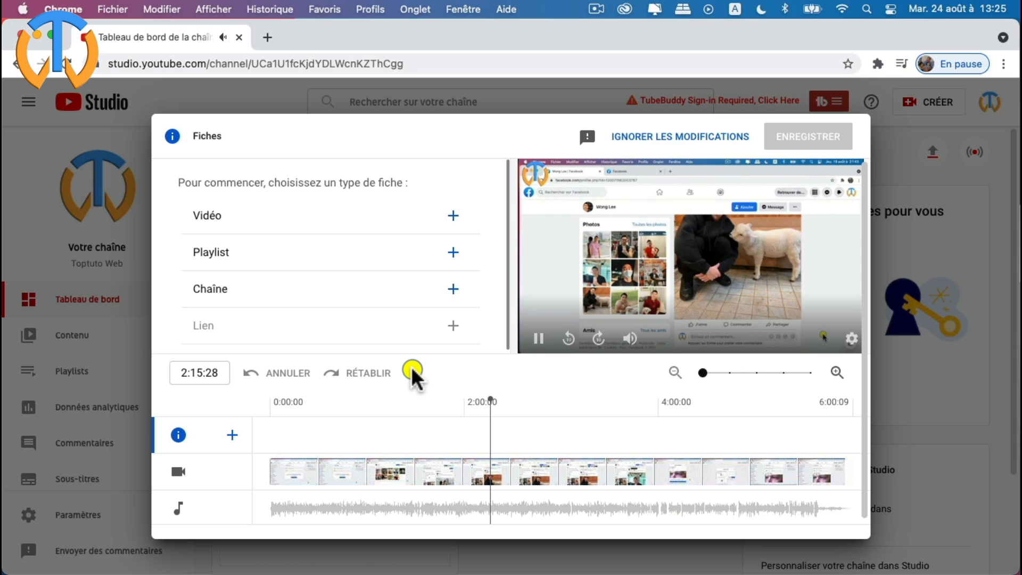
pyautogui.press('space')
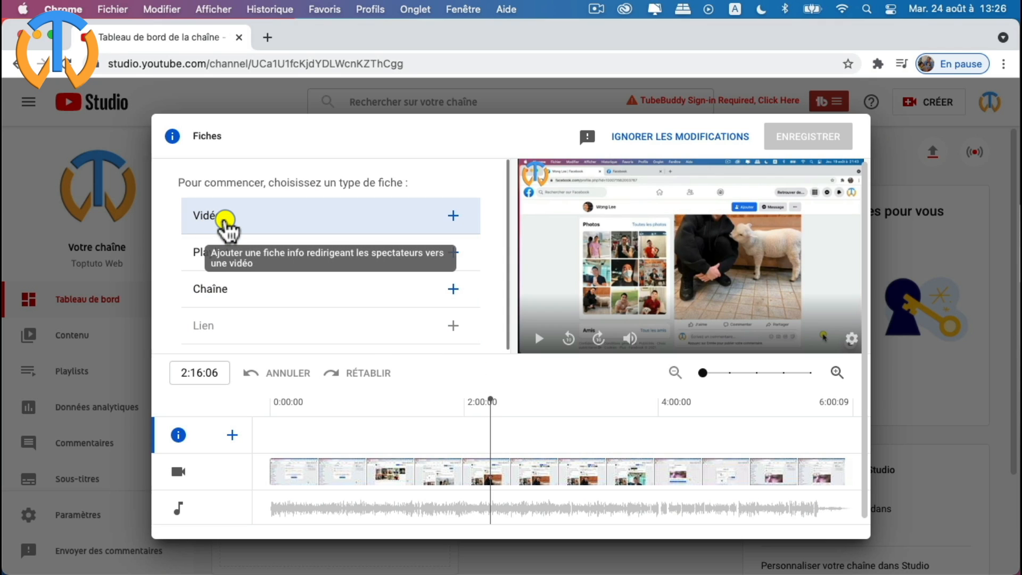
pyautogui.click(269, 218)
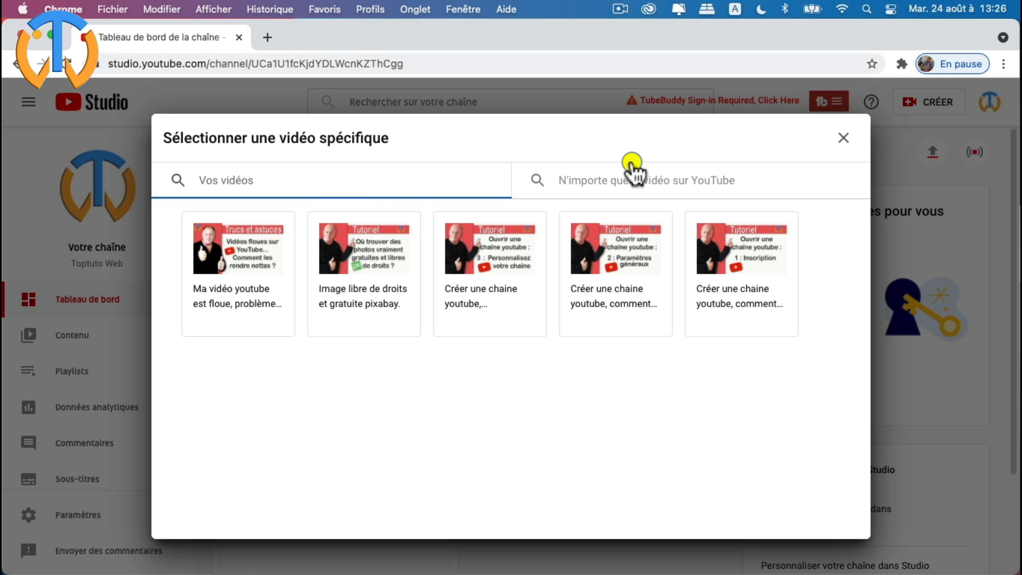
pyautogui.click(843, 138)
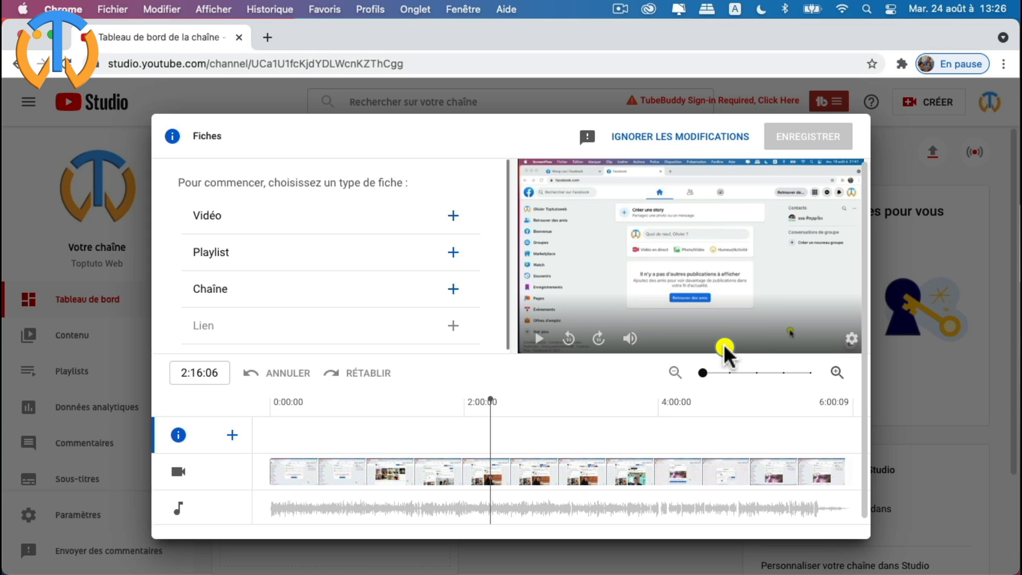
pyautogui.scroll(-1, 724, 344)
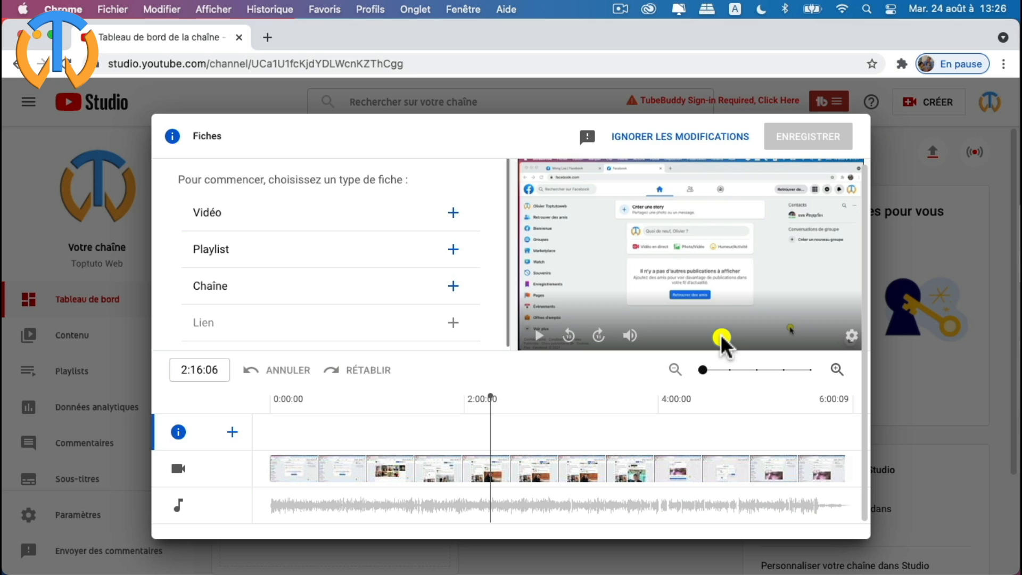
pyautogui.scroll(1, 693, 298)
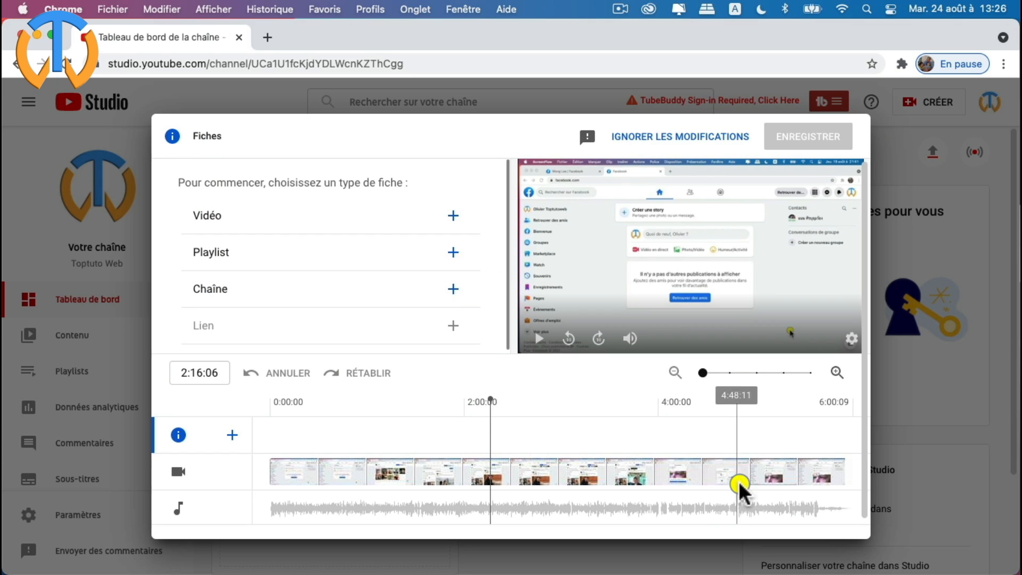
pyautogui.click(690, 140)
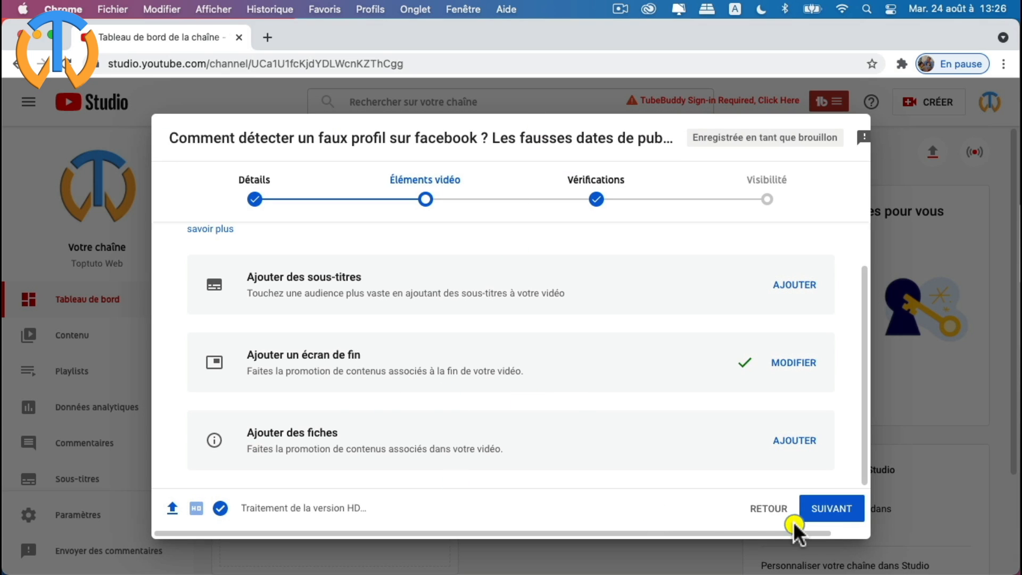
# - Proceed past the verification stage to the visibility stage and set the video's visibility to "Non répertoriée"
pyautogui.click(833, 509)
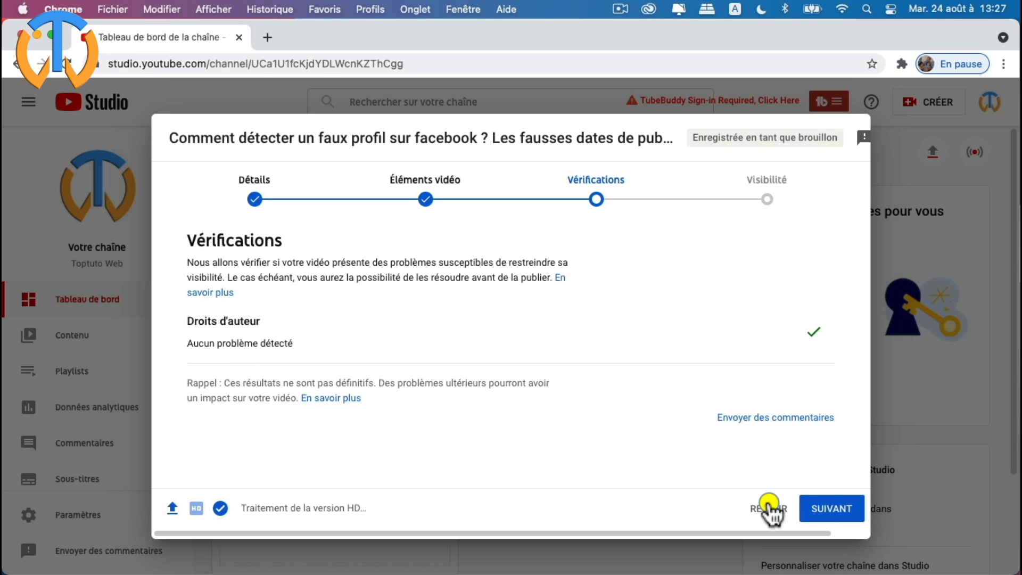
pyautogui.click(837, 509)
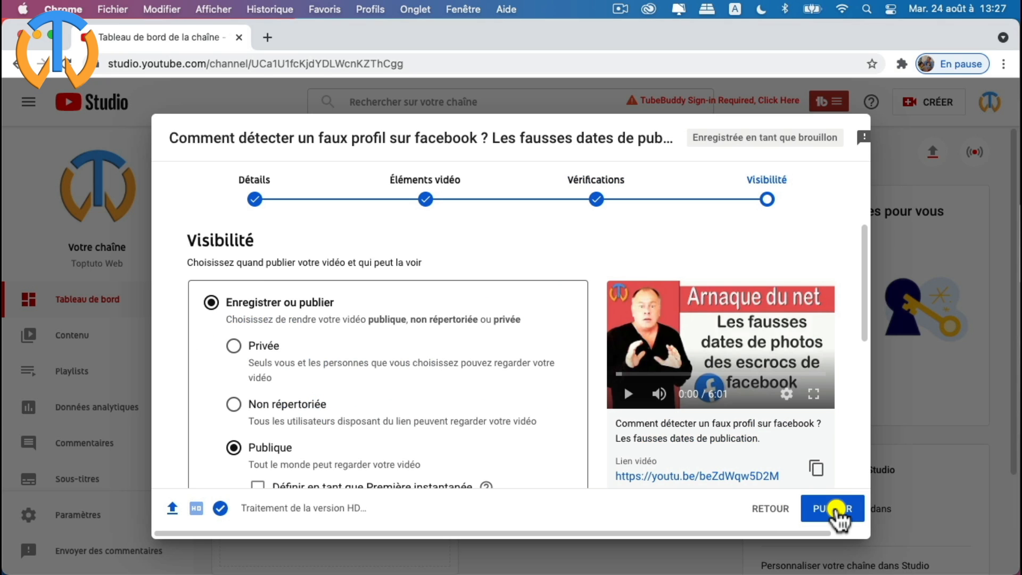
pyautogui.scroll(-3, 410, 354)
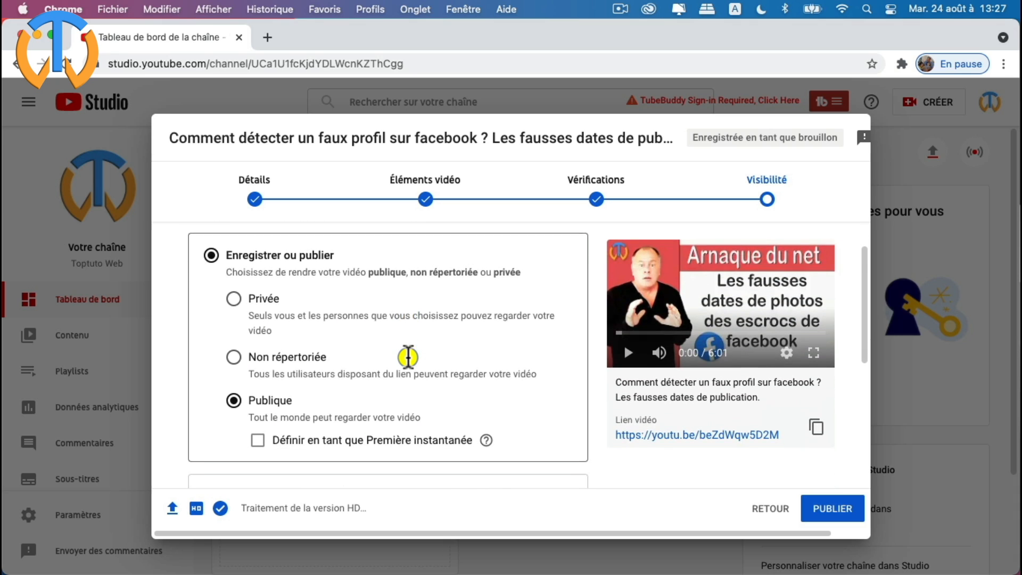
pyautogui.scroll(2, 423, 362)
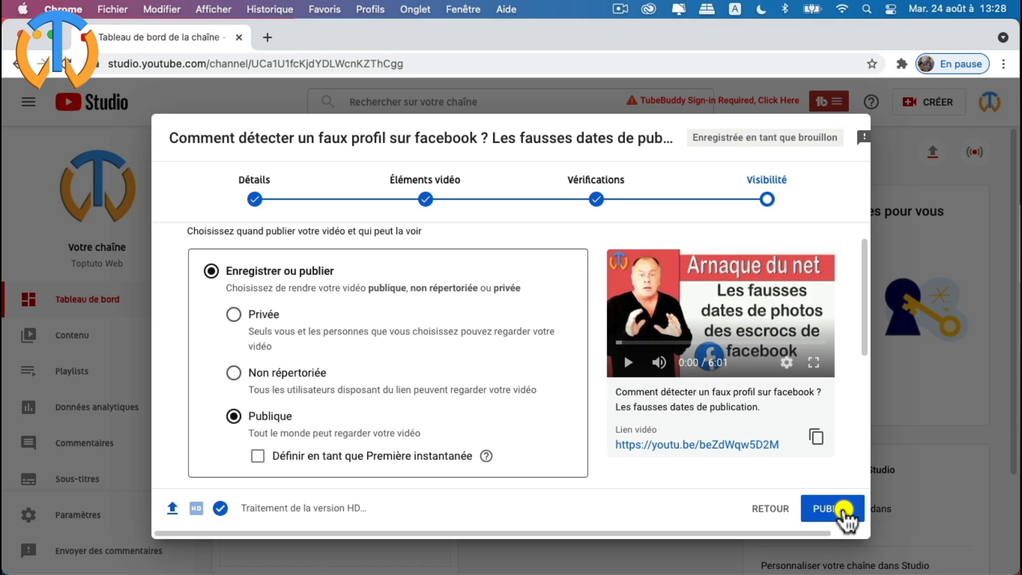
pyautogui.scroll(-2, 650, 448)
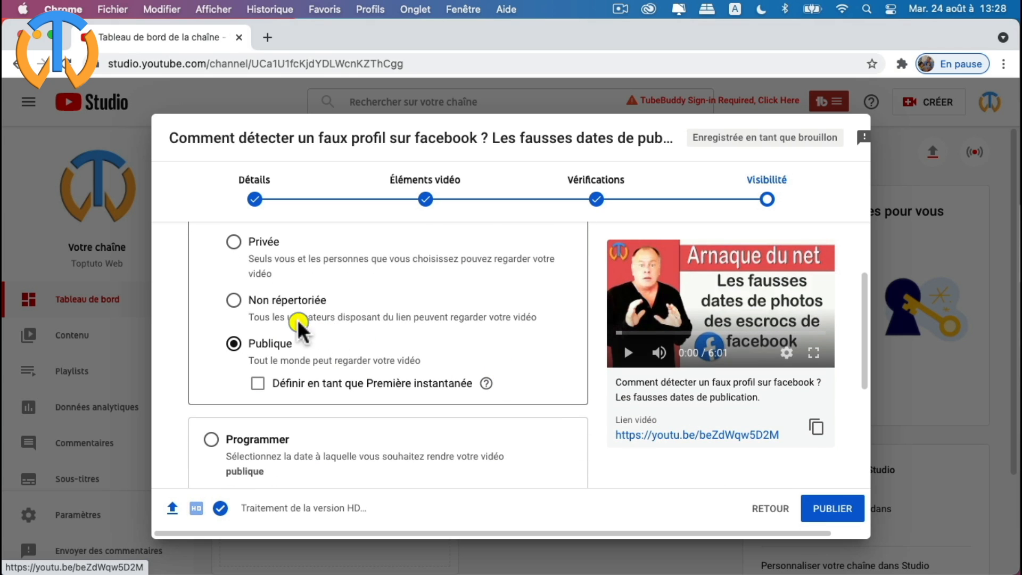
pyautogui.click(231, 299)
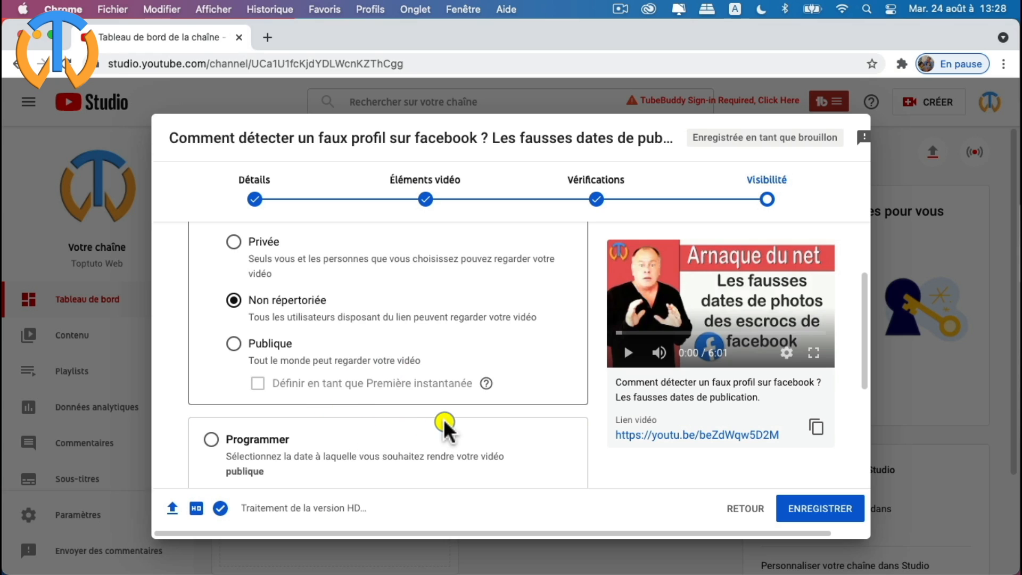
# - Review the scheduling option and pre-publication reminders, save the video, and close the link-sharing dialog
pyautogui.scroll(-1, 375, 395)
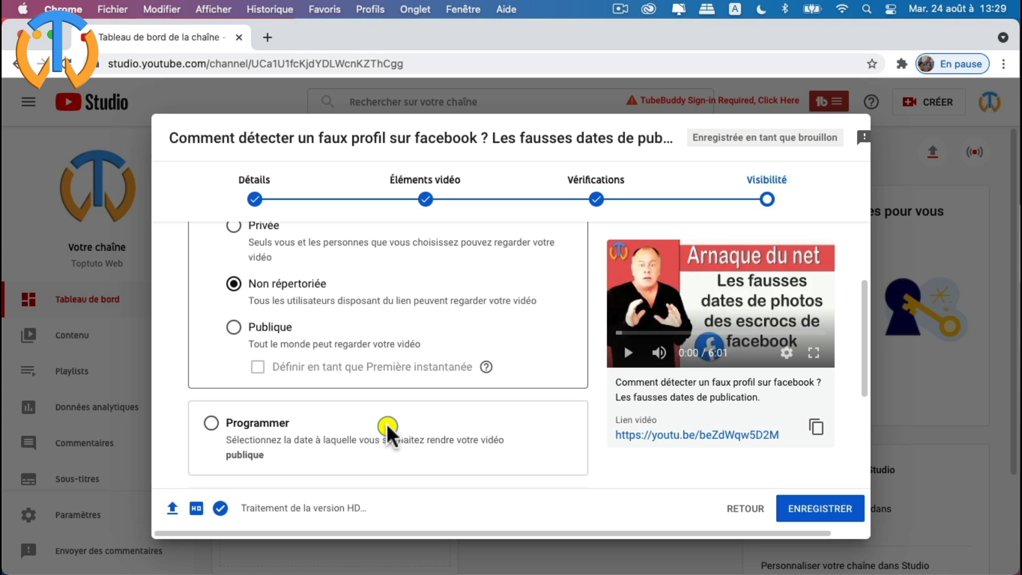
pyautogui.scroll(3, 388, 430)
pyautogui.scroll(-6, 532, 433)
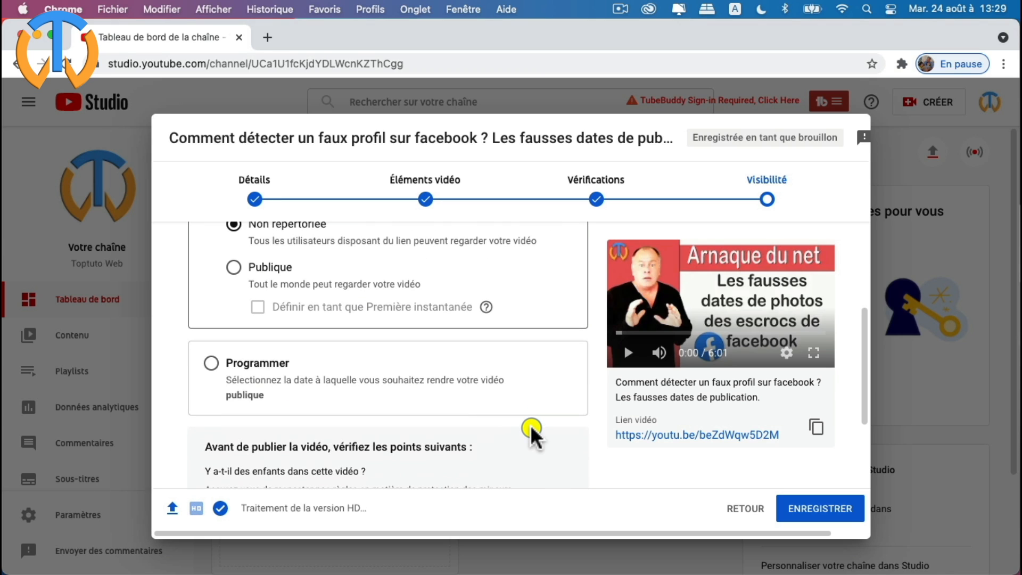
pyautogui.scroll(-3, 486, 424)
pyautogui.scroll(-3, 486, 424)
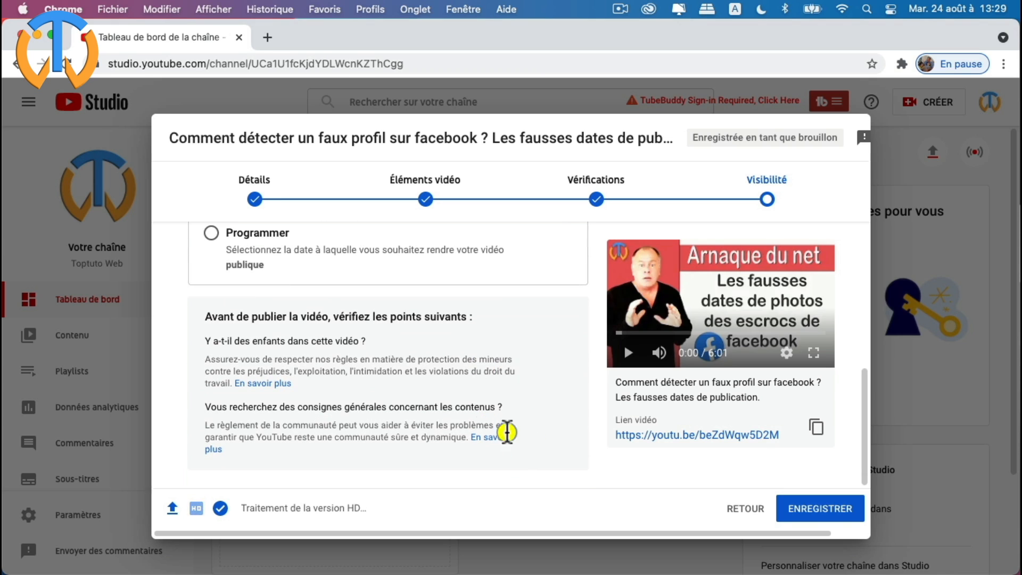
pyautogui.click(820, 508)
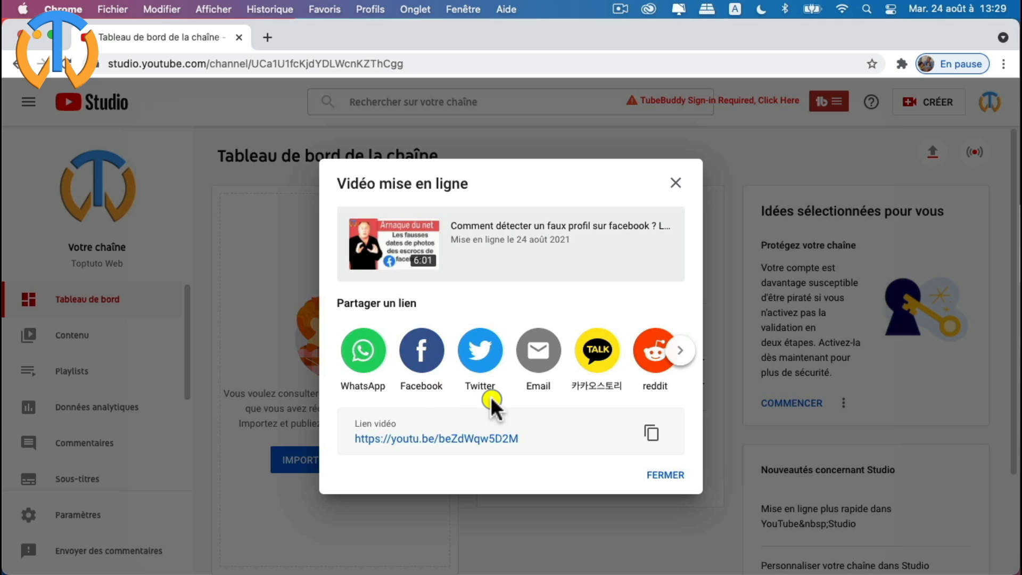
pyautogui.click(680, 351)
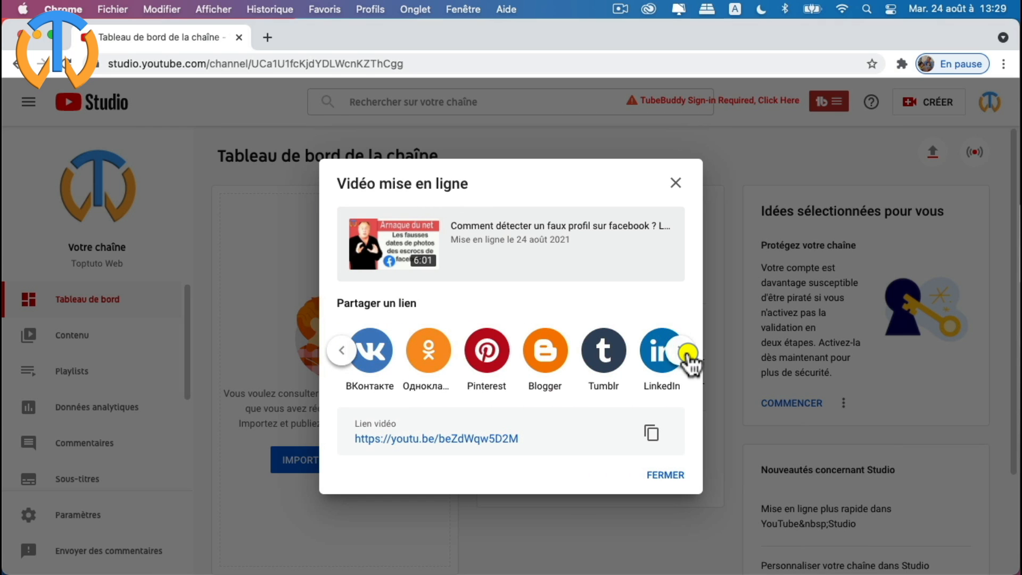
pyautogui.click(662, 476)
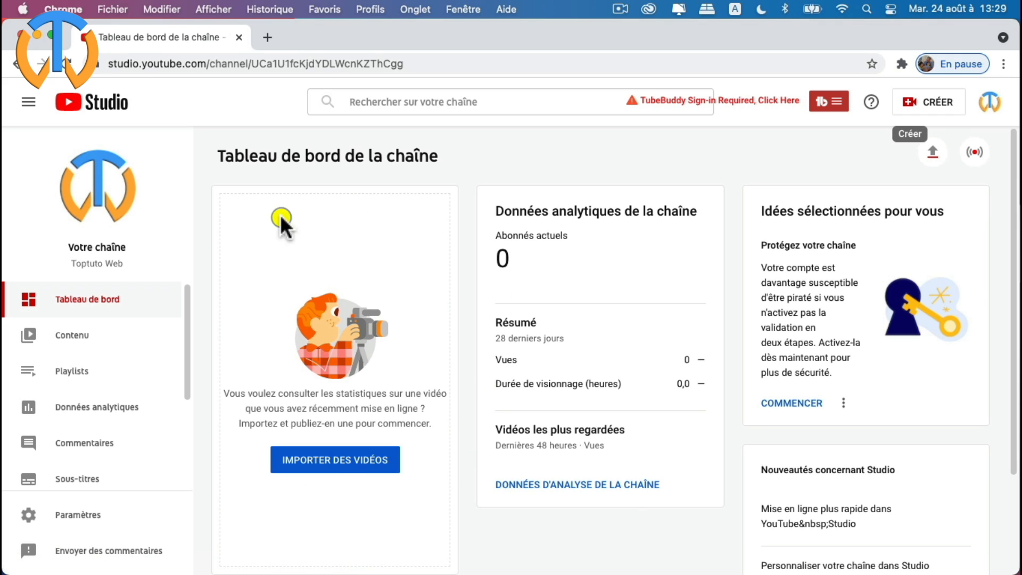
# - Open the channel's content page and look through the list of uploaded videos
pyautogui.click(108, 338)
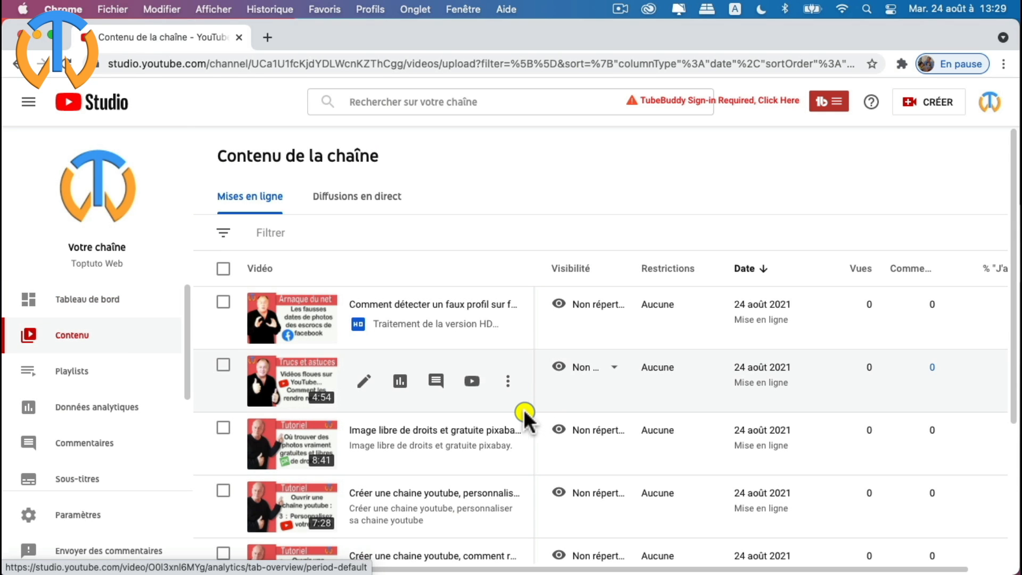
pyautogui.scroll(-3, 487, 415)
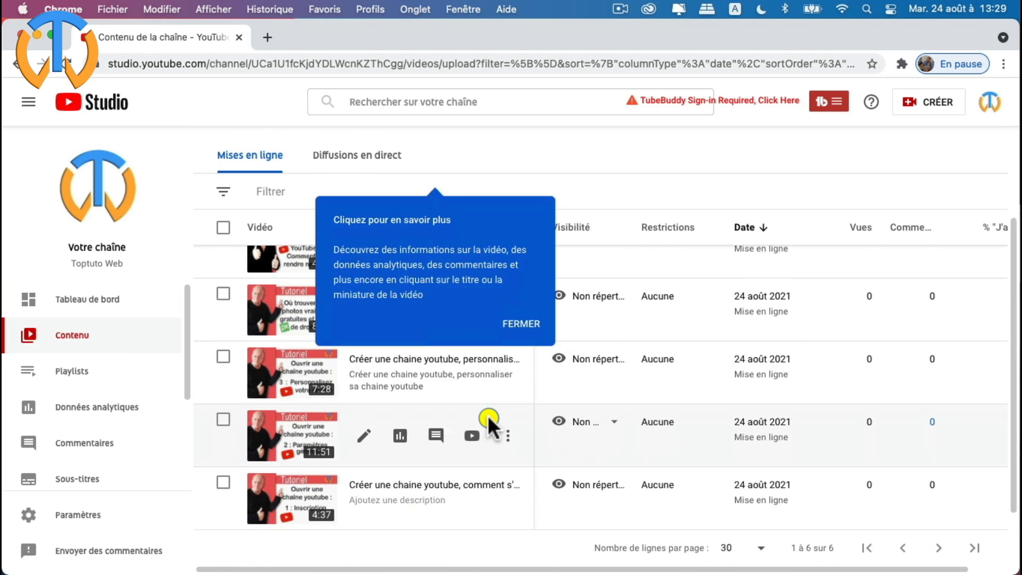
pyautogui.scroll(3, 488, 415)
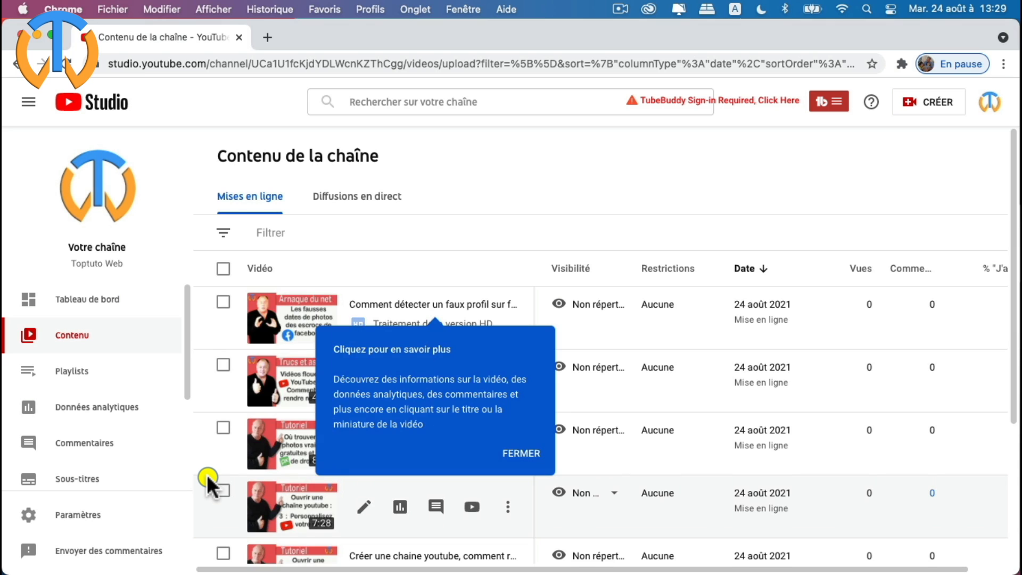
pyautogui.scroll(-5, 207, 474)
pyautogui.scroll(3, 207, 475)
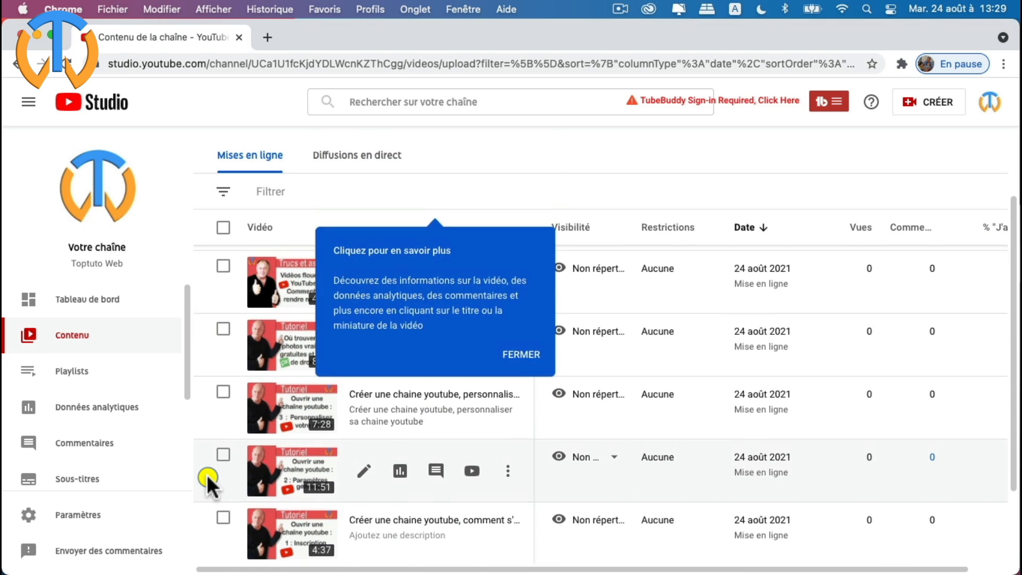
pyautogui.scroll(2, 206, 474)
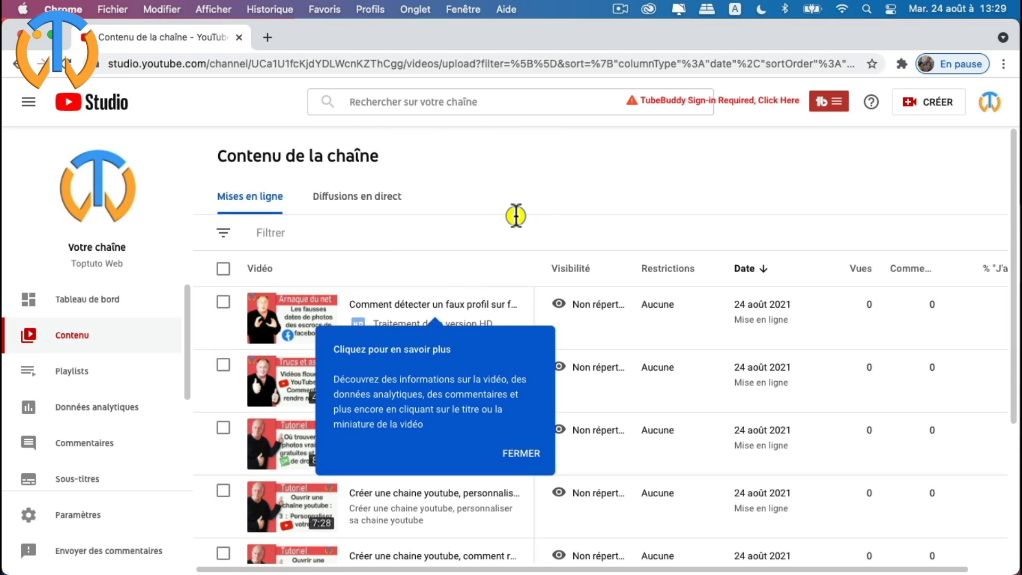
# - Dismiss the information tip and look over the uploaded videos and their visibility, restrictions, date, views, comments and likes columns
pyautogui.click(521, 453)
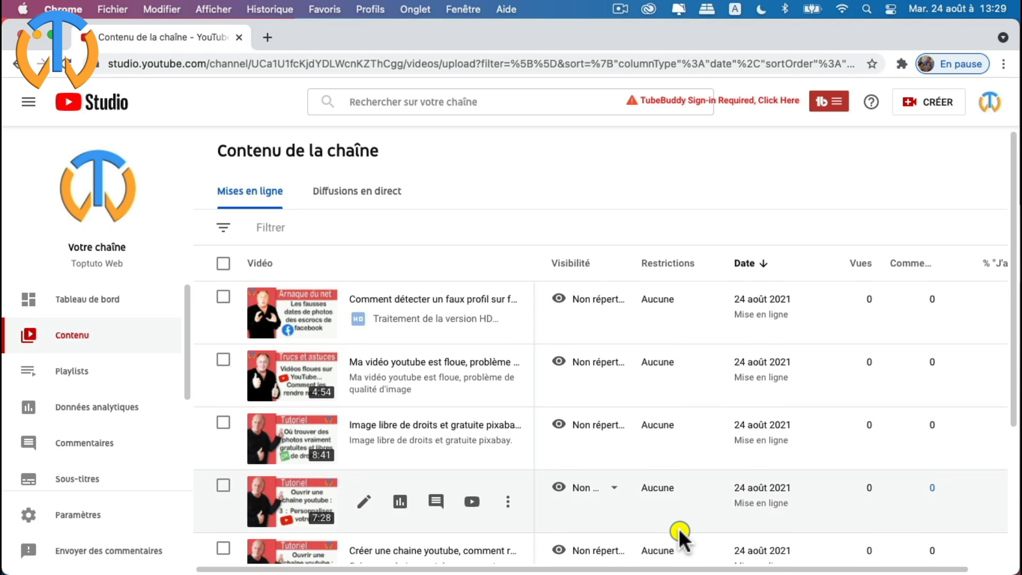
pyautogui.scroll(-5, 679, 528)
pyautogui.scroll(4, 679, 528)
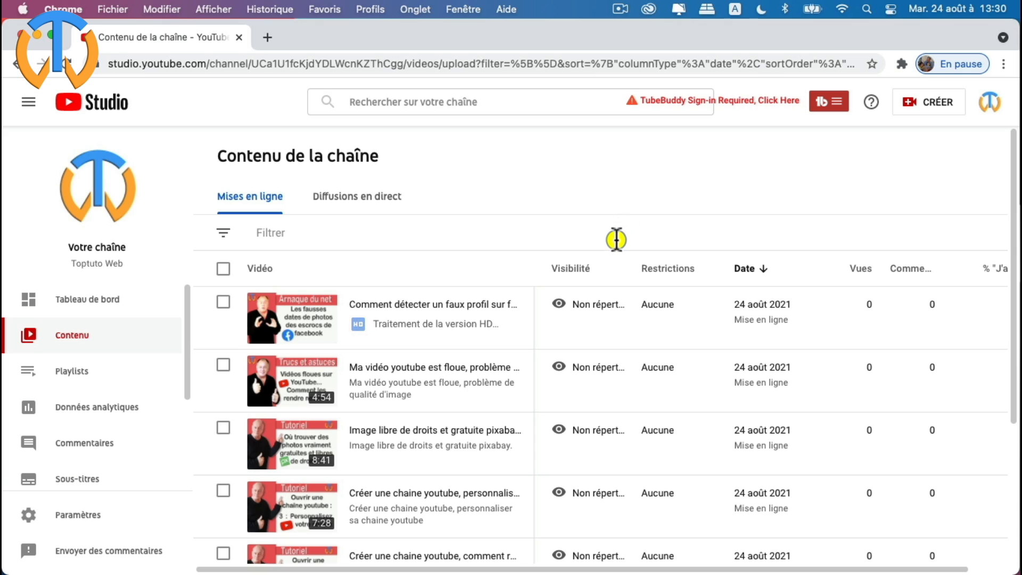
pyautogui.moveTo(335, 293)
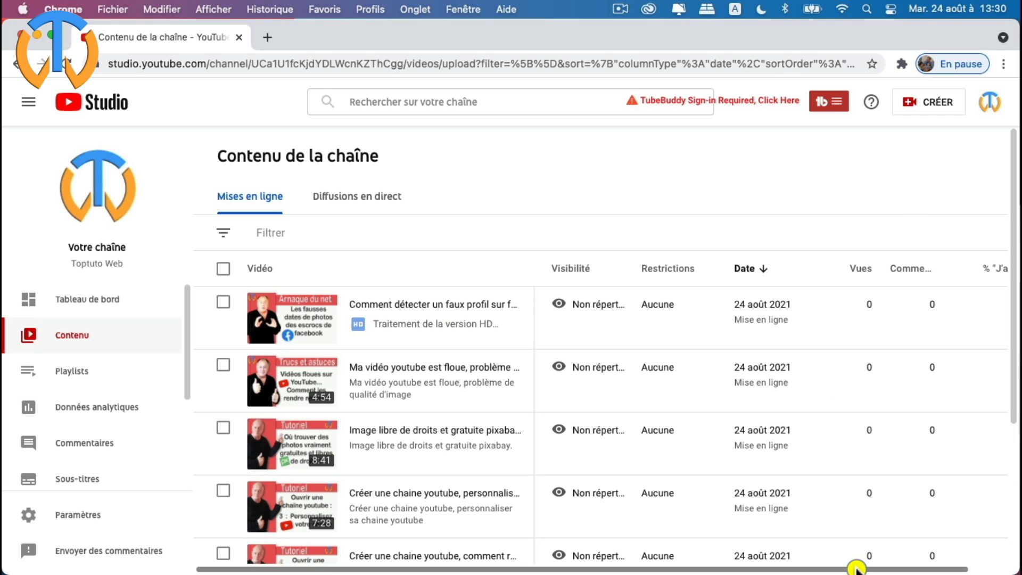
pyautogui.moveTo(856, 568); pyautogui.dragTo(990, 568)
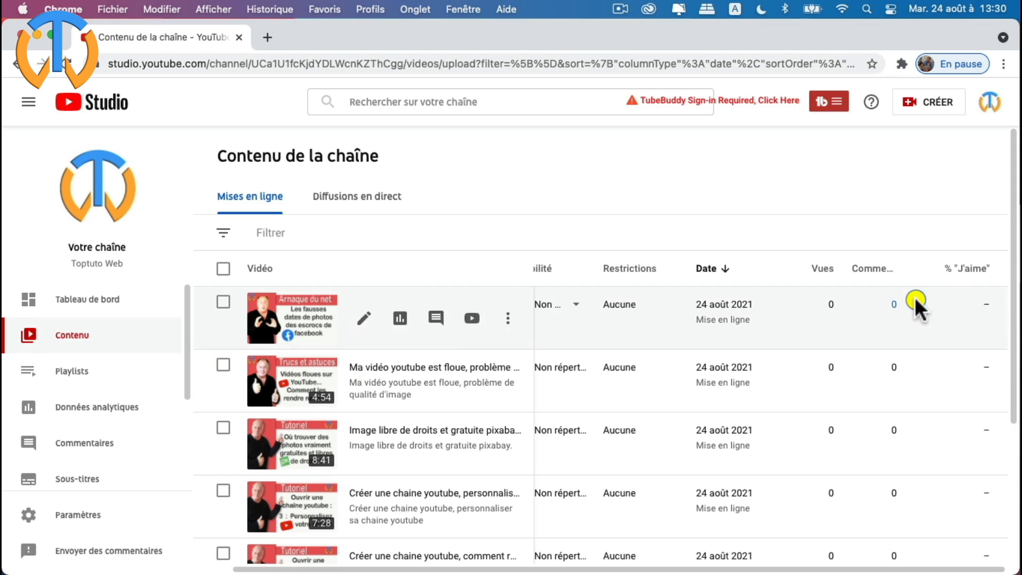
pyautogui.moveTo(714, 568); pyautogui.dragTo(694, 568)
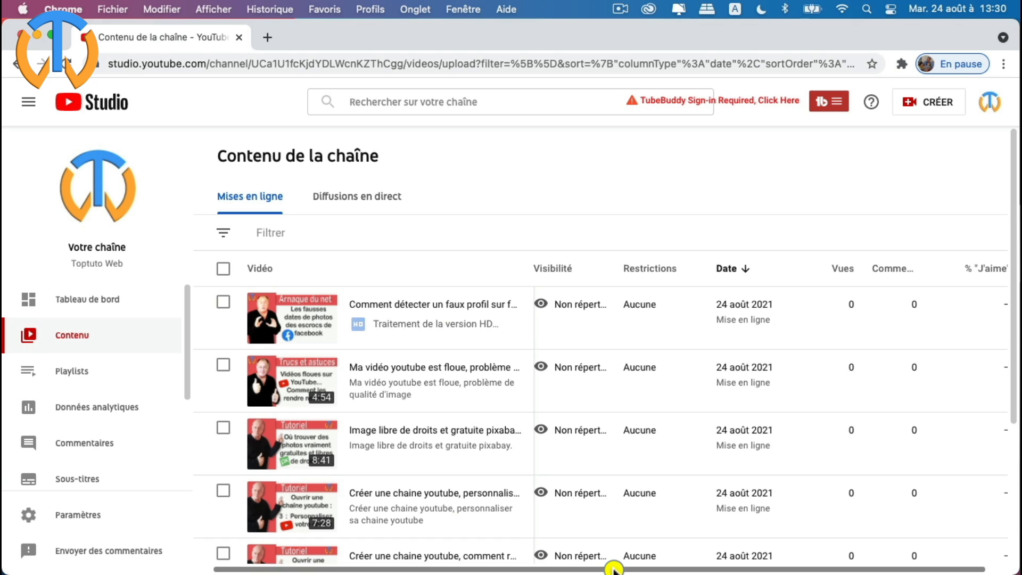
pyautogui.moveTo(611, 568); pyautogui.dragTo(525, 568)
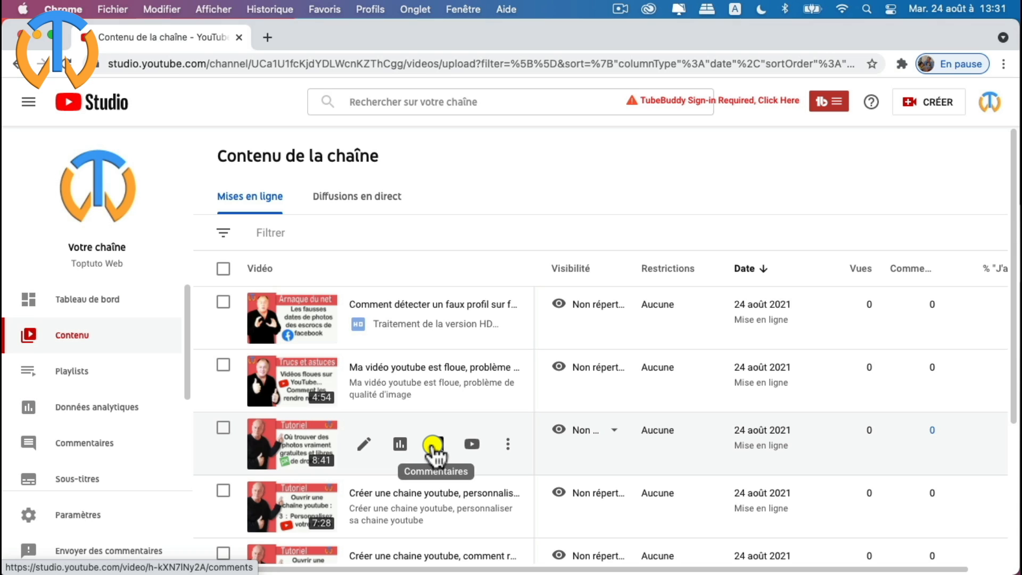
# - Check the additional options of the video "Image libre de droits et gratuite pixabay" and open its details page
pyautogui.click(510, 450)
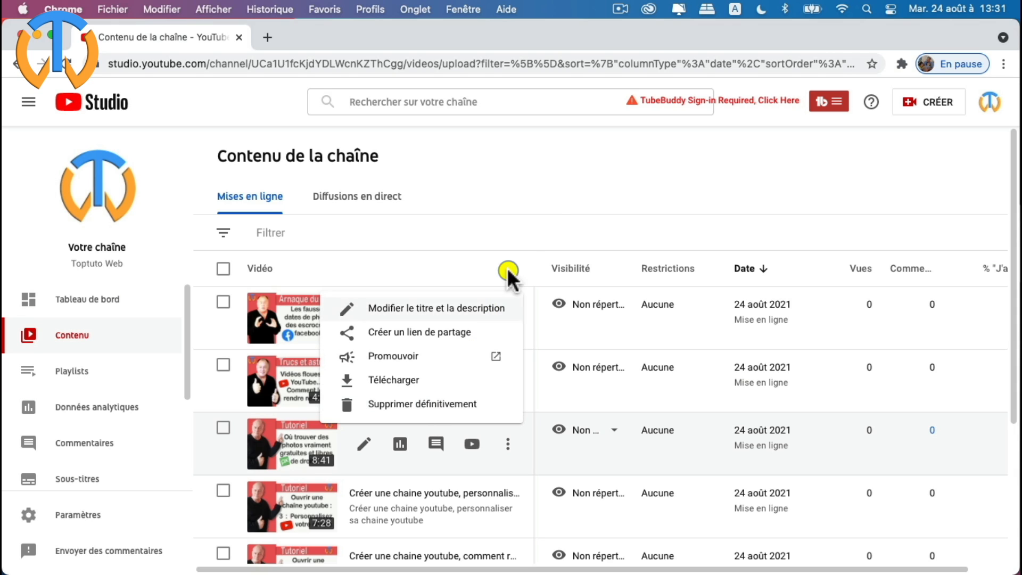
pyautogui.click(561, 176)
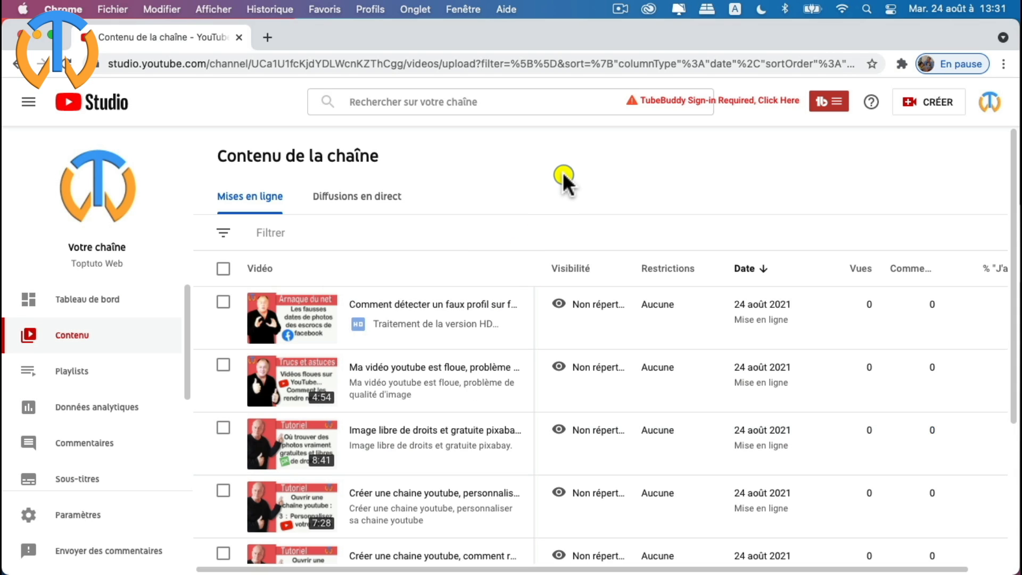
pyautogui.click(354, 457)
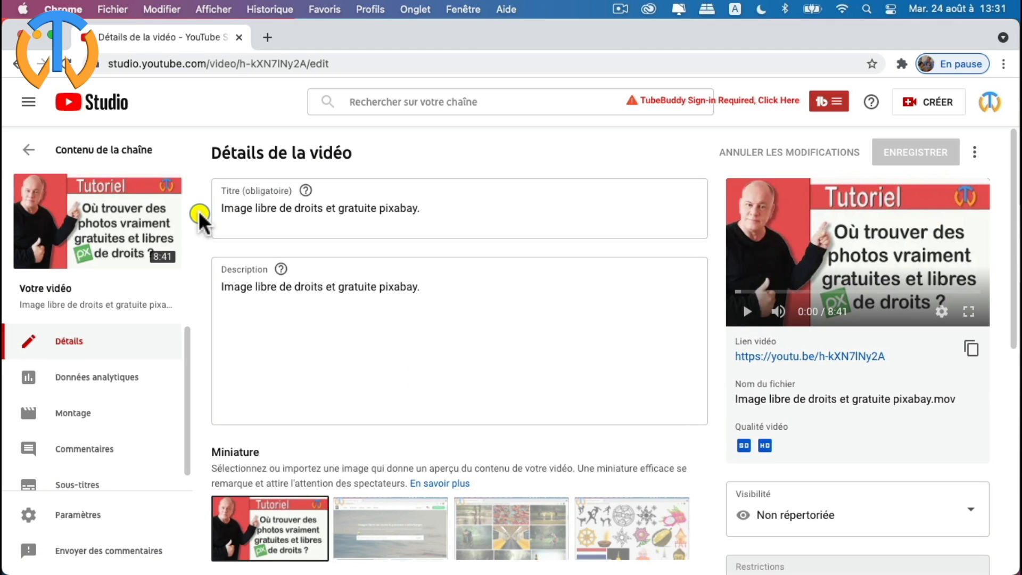
# - Look through the video's details, including thumbnail, playlist, audience, subtitles, end screen and cards settings
pyautogui.scroll(-1, 512, 339)
pyautogui.scroll(1, 511, 341)
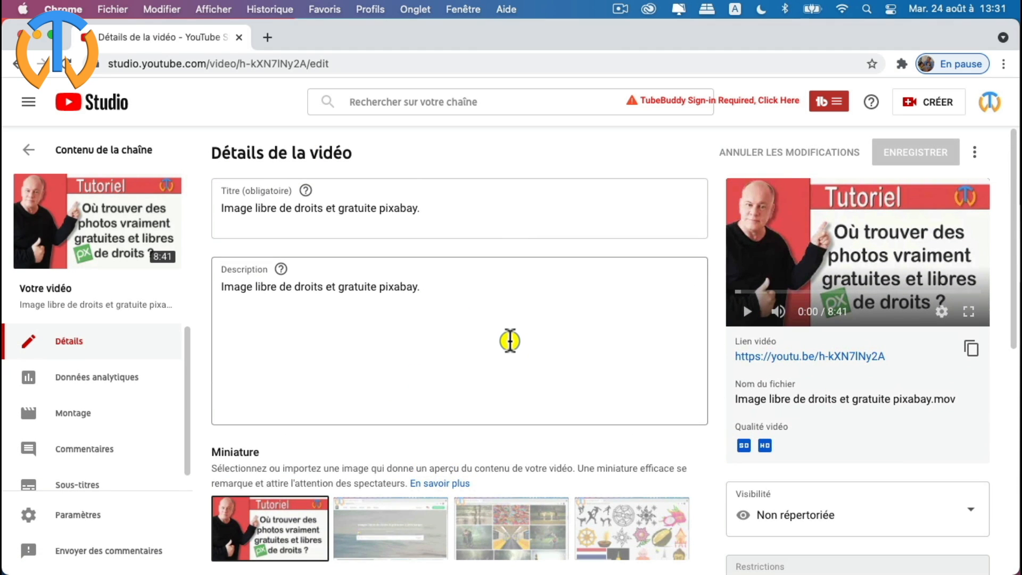
pyautogui.scroll(-1, 504, 341)
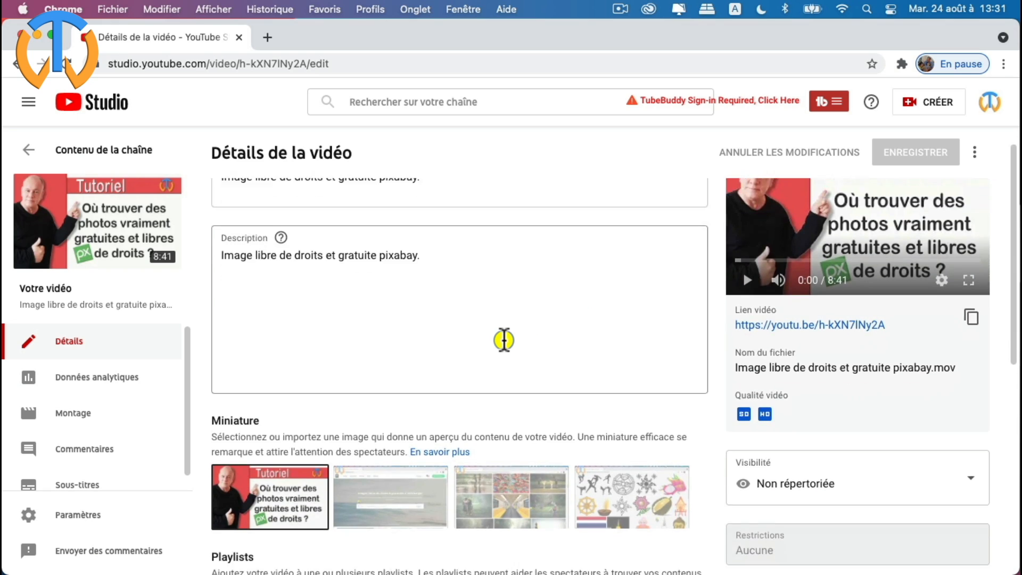
pyautogui.scroll(-5, 504, 341)
pyautogui.scroll(-5, 490, 450)
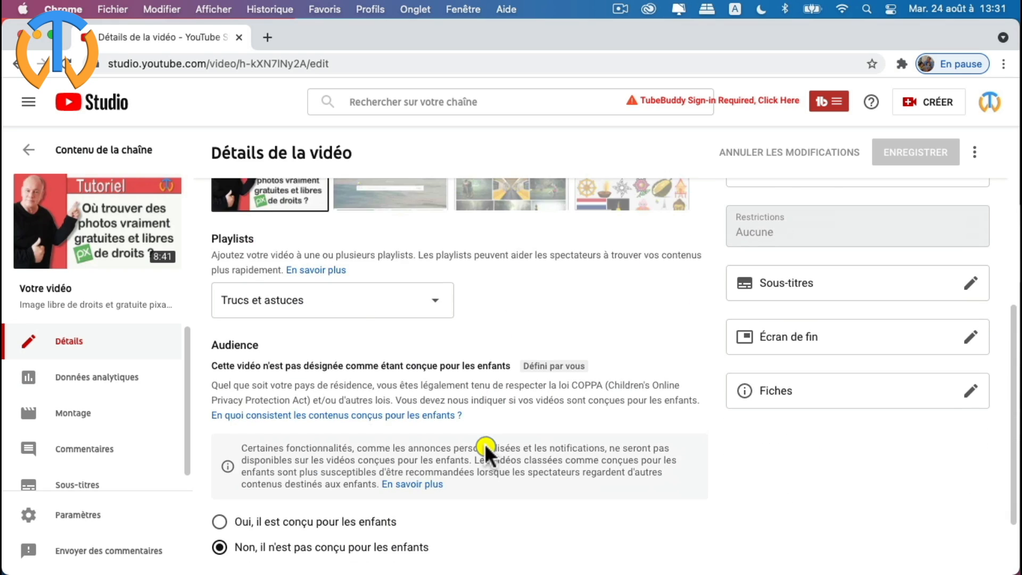
pyautogui.scroll(-3, 541, 421)
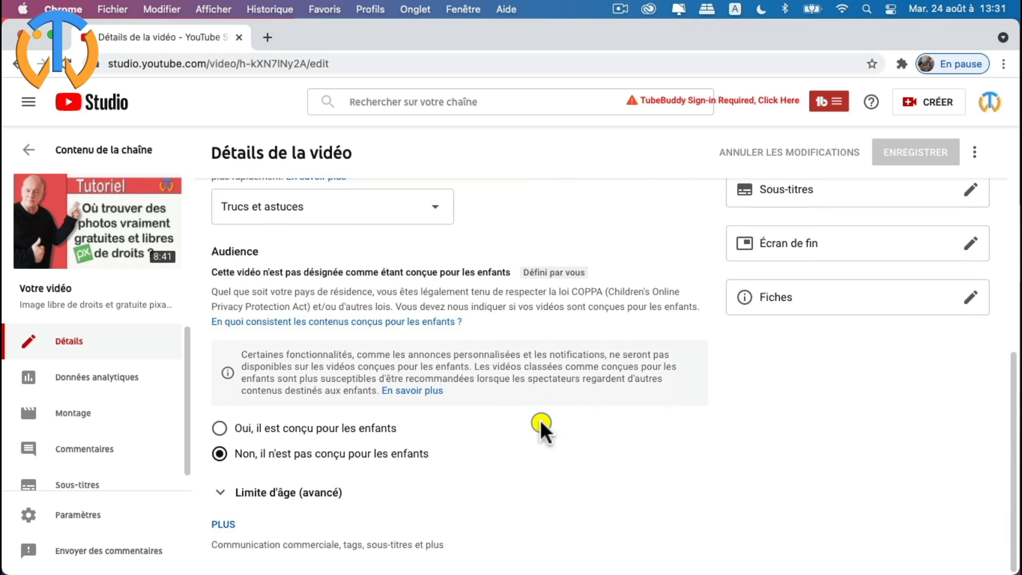
pyautogui.scroll(2, 638, 442)
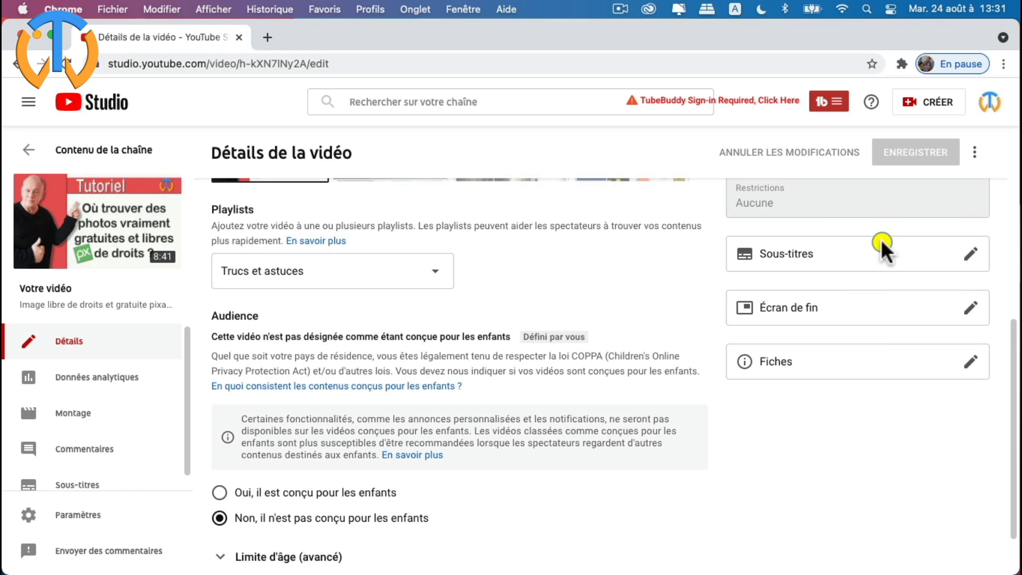
pyautogui.scroll(10, 862, 326)
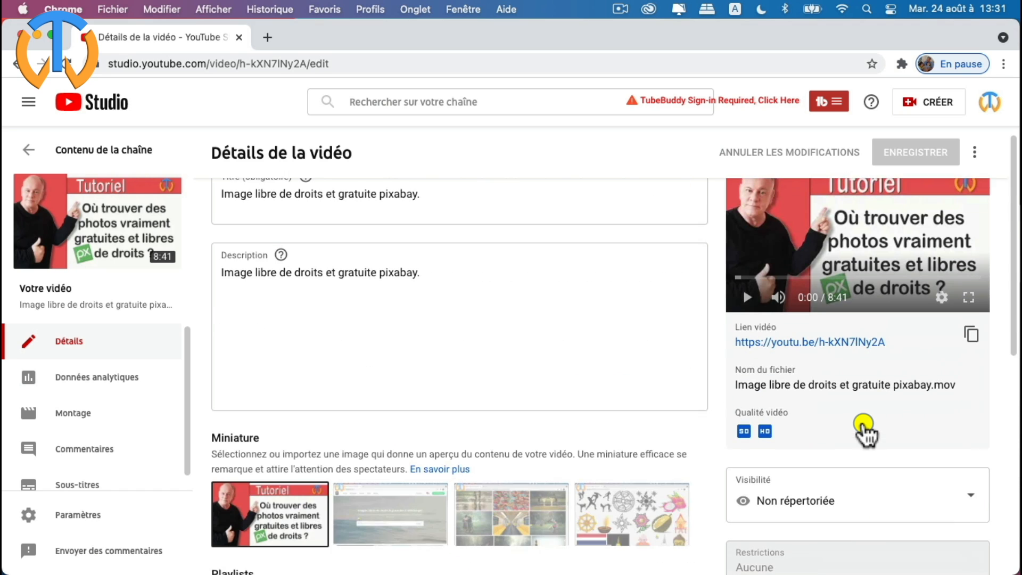
# - Try "Publique" as the video's visibility, switch it back to "Non répertoriée", and save the video's details
pyautogui.scroll(-1, 896, 502)
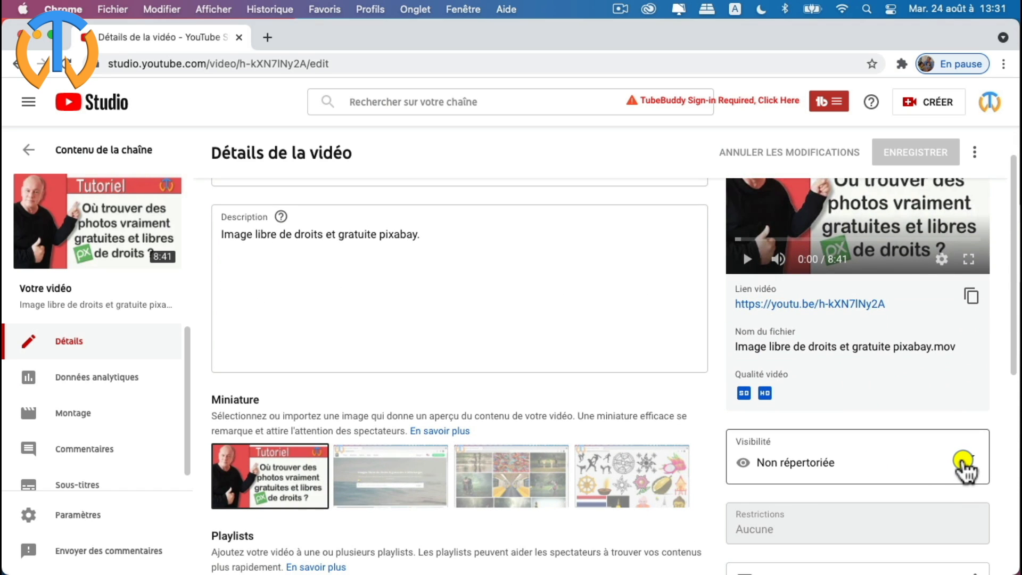
pyautogui.click(964, 461)
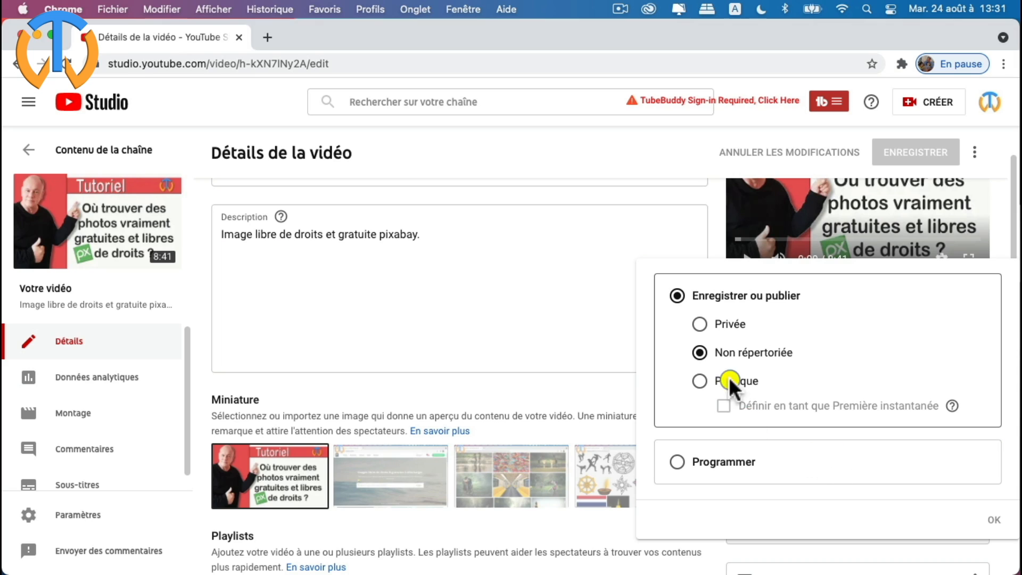
pyautogui.click(696, 382)
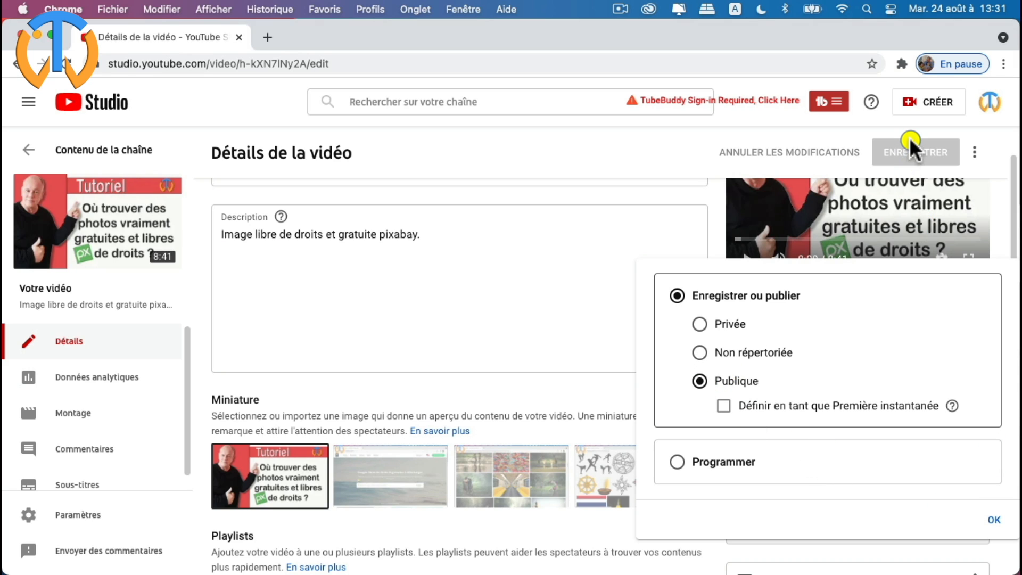
pyautogui.click(702, 352)
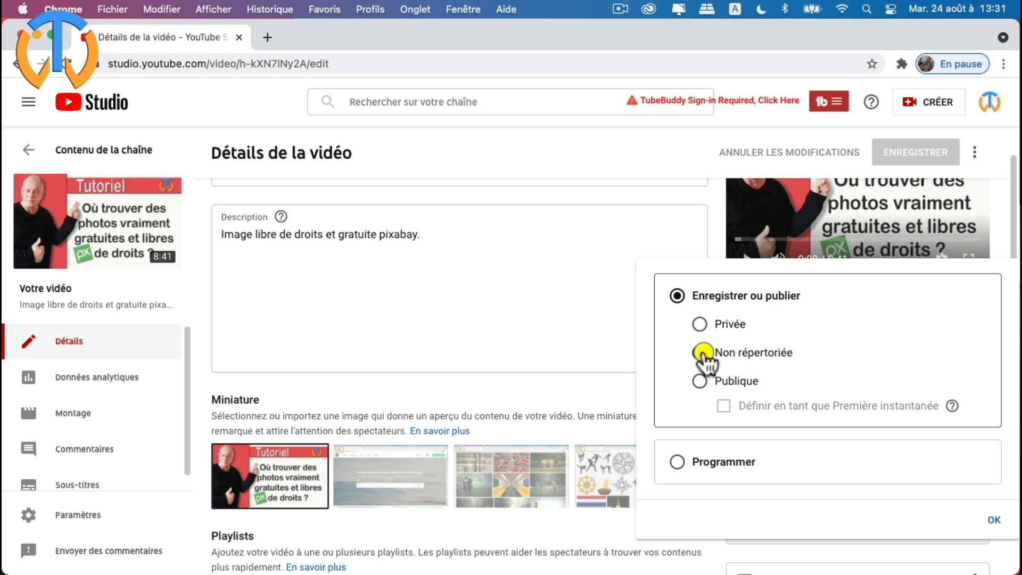
pyautogui.click(993, 519)
pyautogui.click(919, 155)
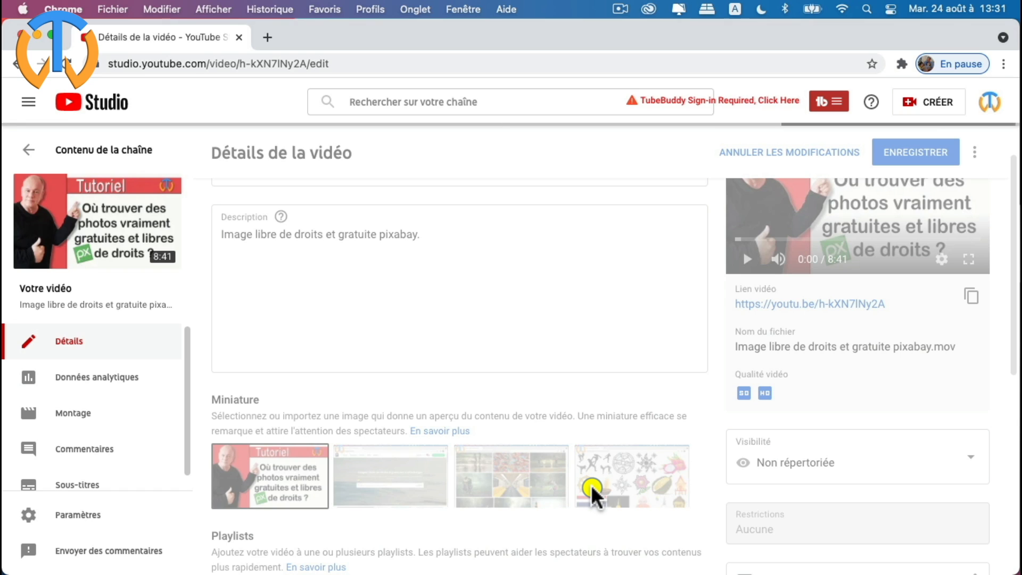
# - Check the video's quality information and open its video link to look over the public watch page
pyautogui.scroll(2, 852, 392)
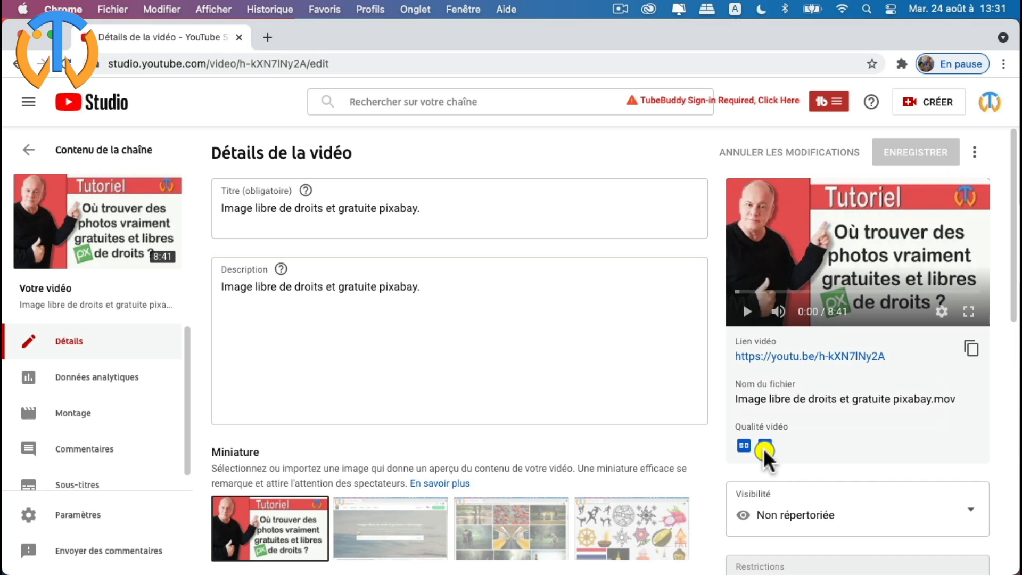
pyautogui.moveTo(764, 447)
pyautogui.scroll(-1, 902, 352)
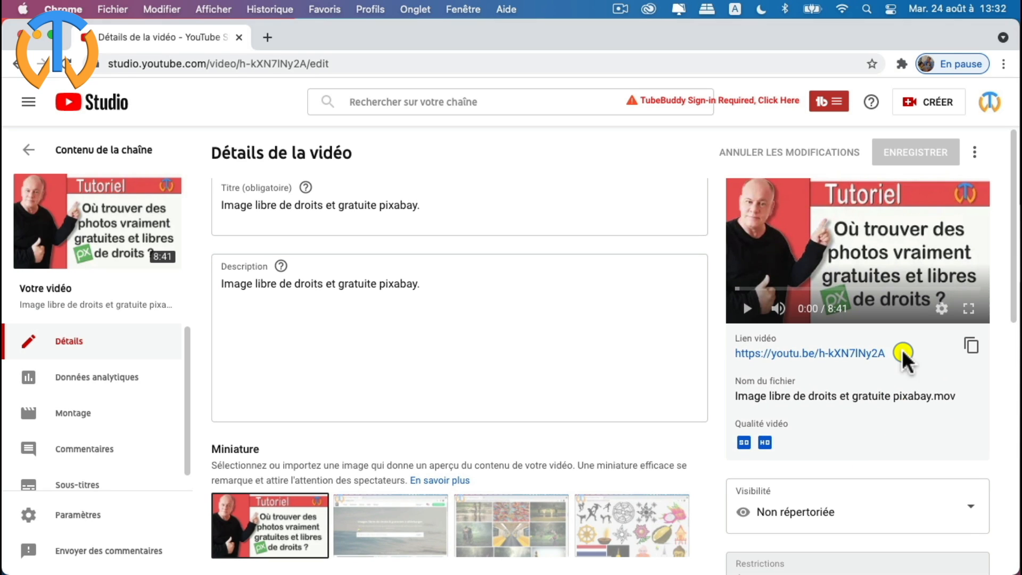
pyautogui.click(828, 355)
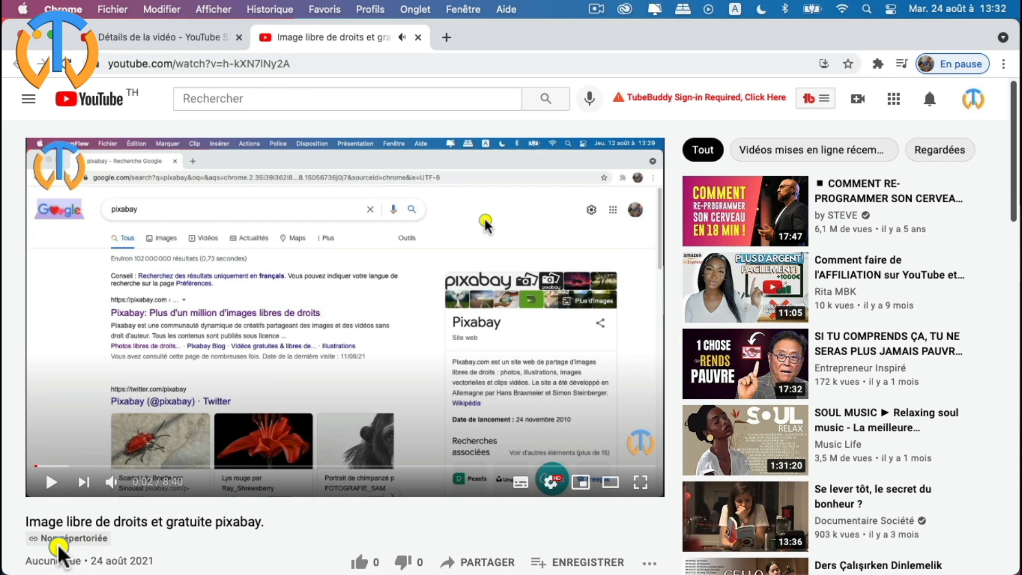
pyautogui.scroll(-4, 280, 551)
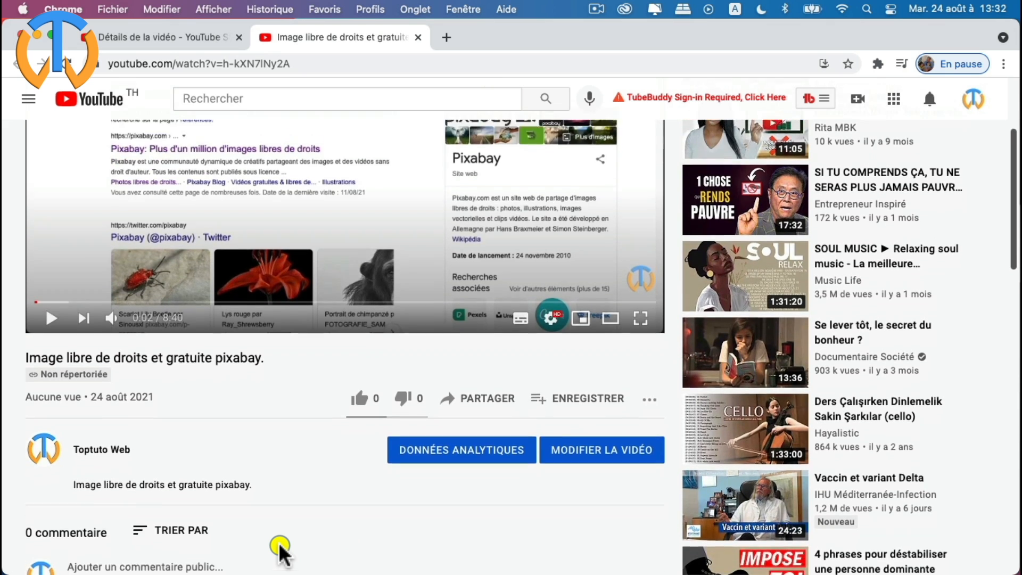
pyautogui.scroll(3, 301, 545)
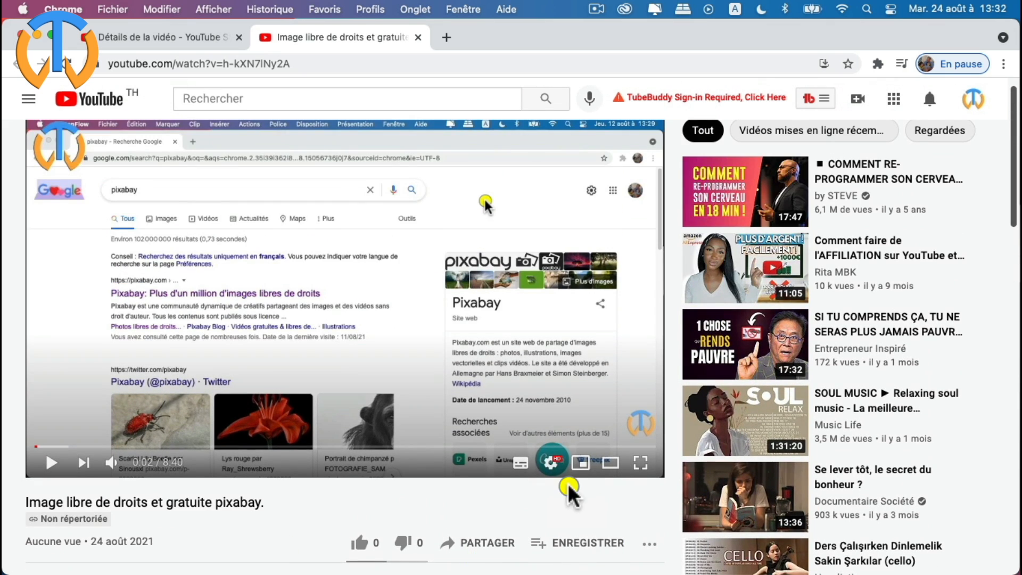
# - Set the video's playback quality to 1080p HD
pyautogui.click(551, 463)
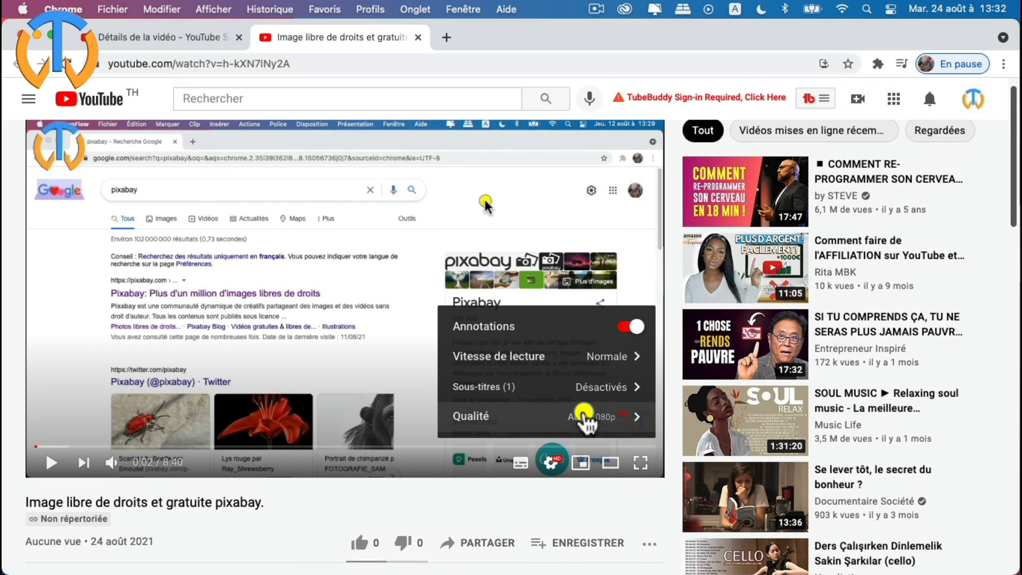
pyautogui.click(581, 418)
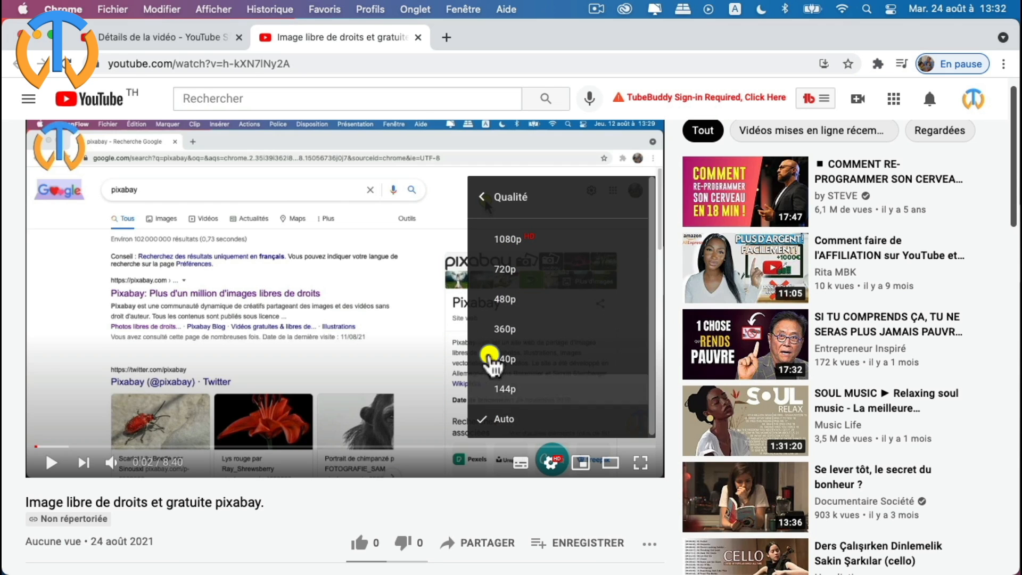
pyautogui.click(502, 238)
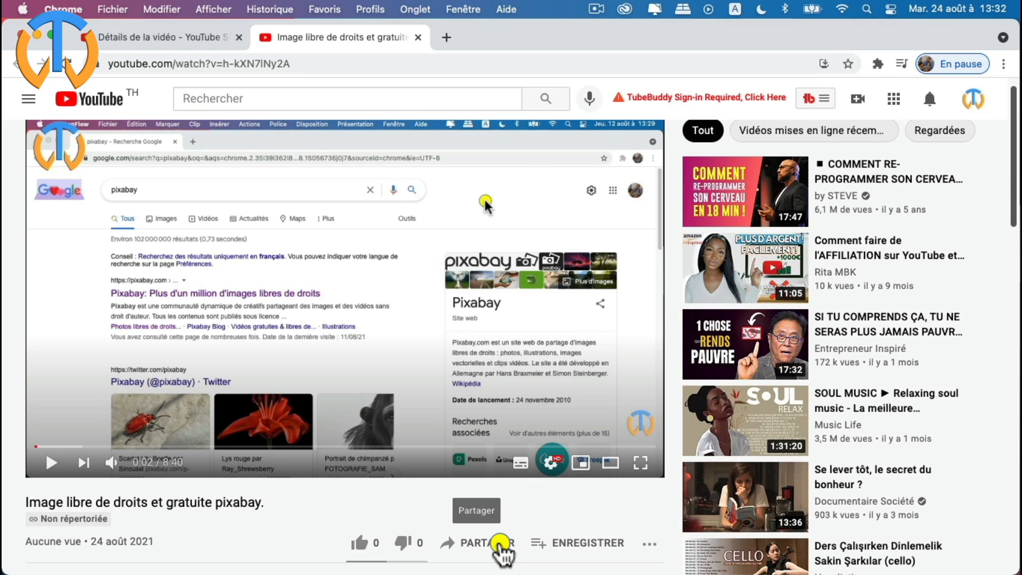
# - Test the player by switching the subtitles on and off and by entering and leaving full screen
pyautogui.click(520, 463)
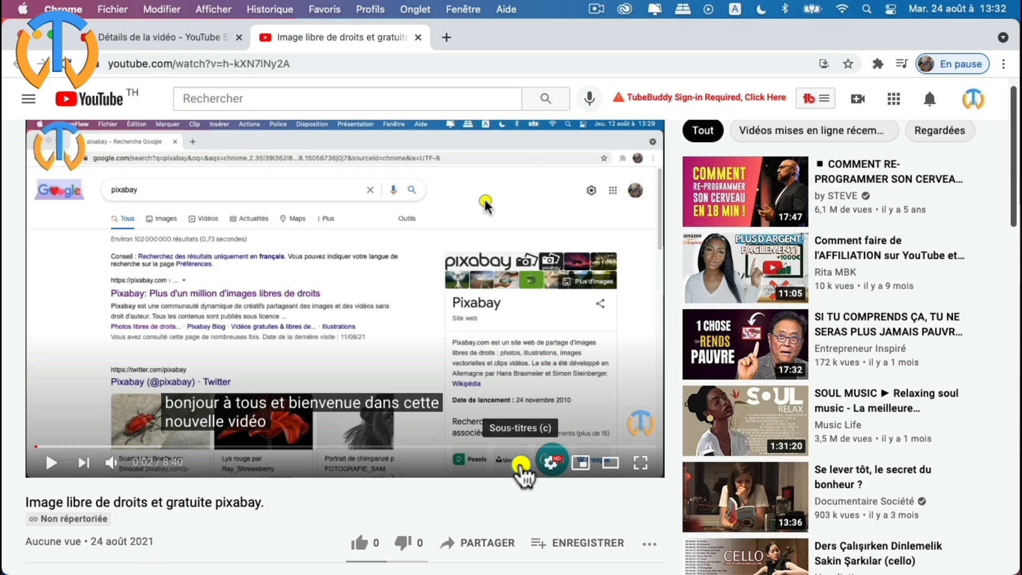
pyautogui.click(521, 465)
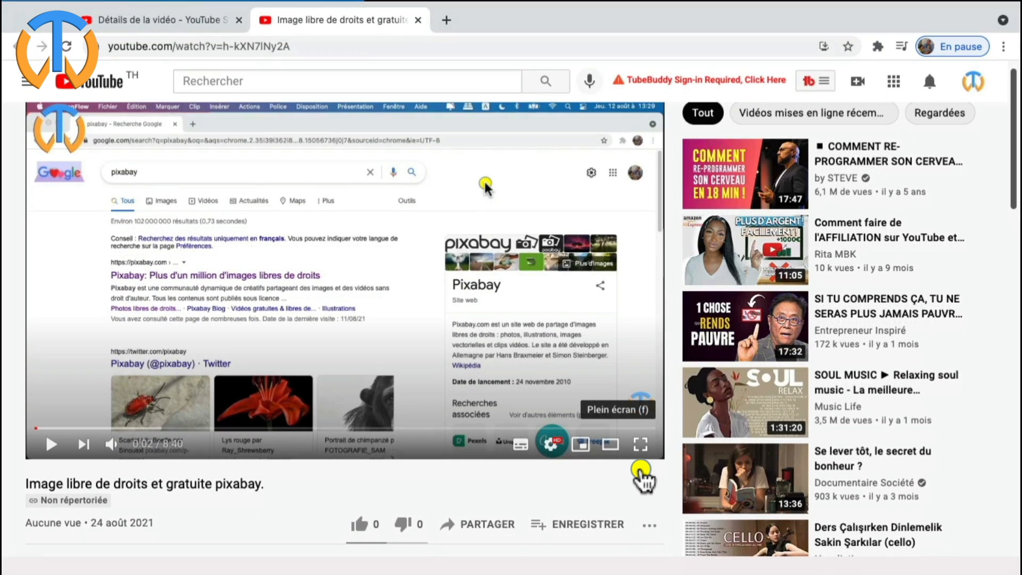
pyautogui.click(640, 463)
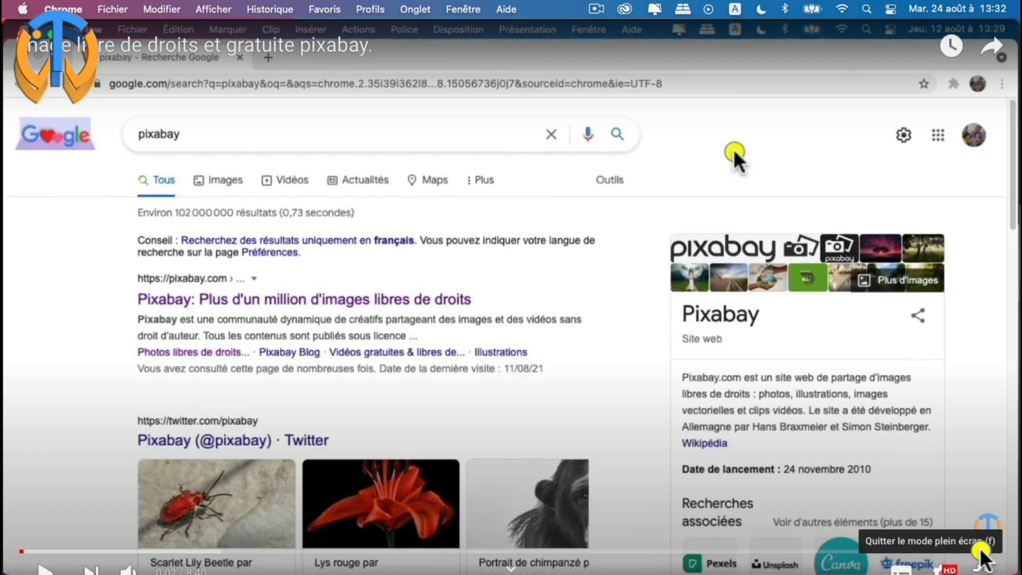
pyautogui.click(986, 556)
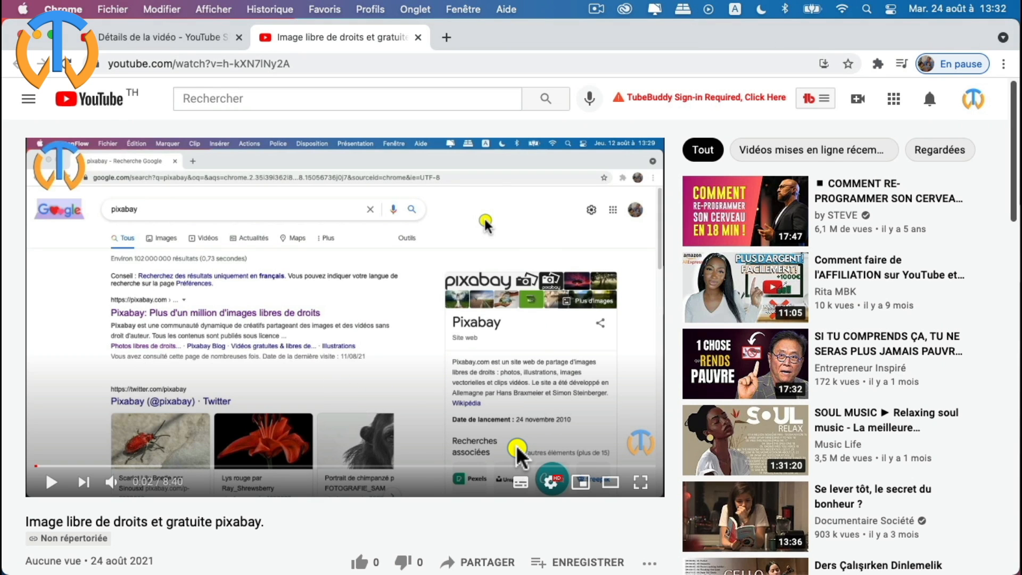